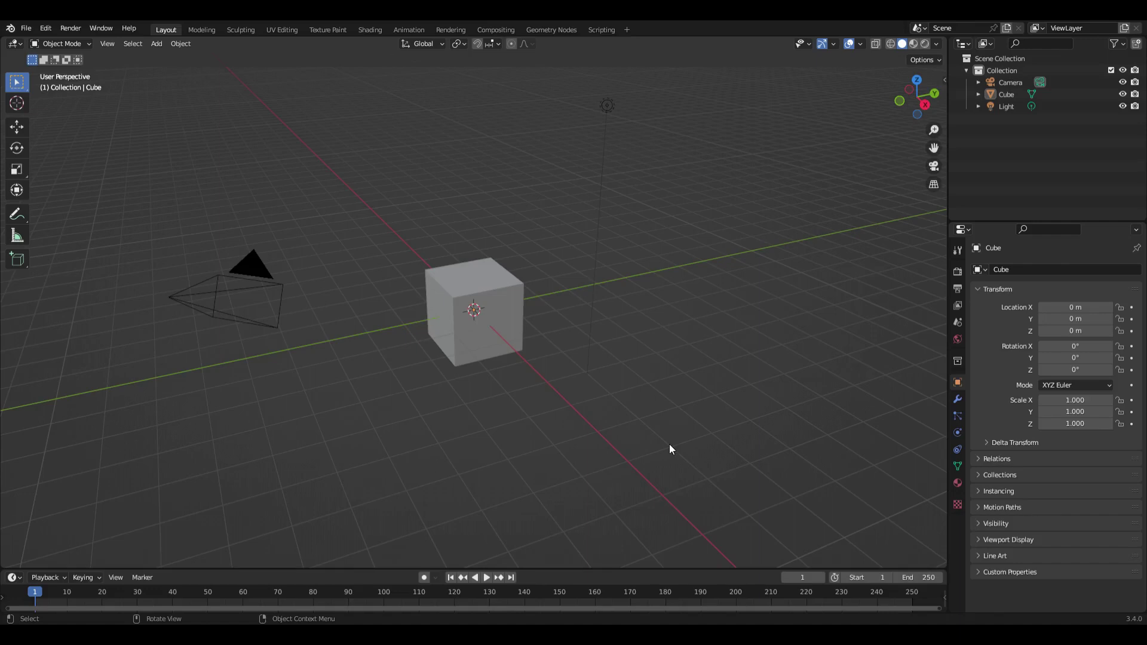
- Open the program's preferences
click(45, 28)
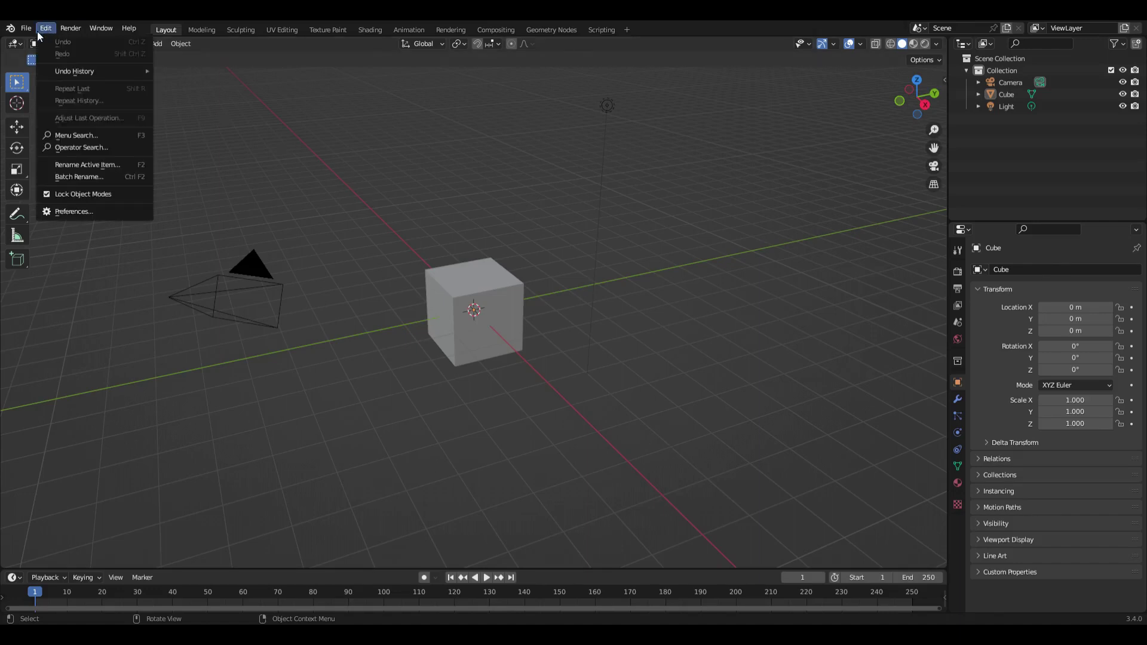
click(102, 218)
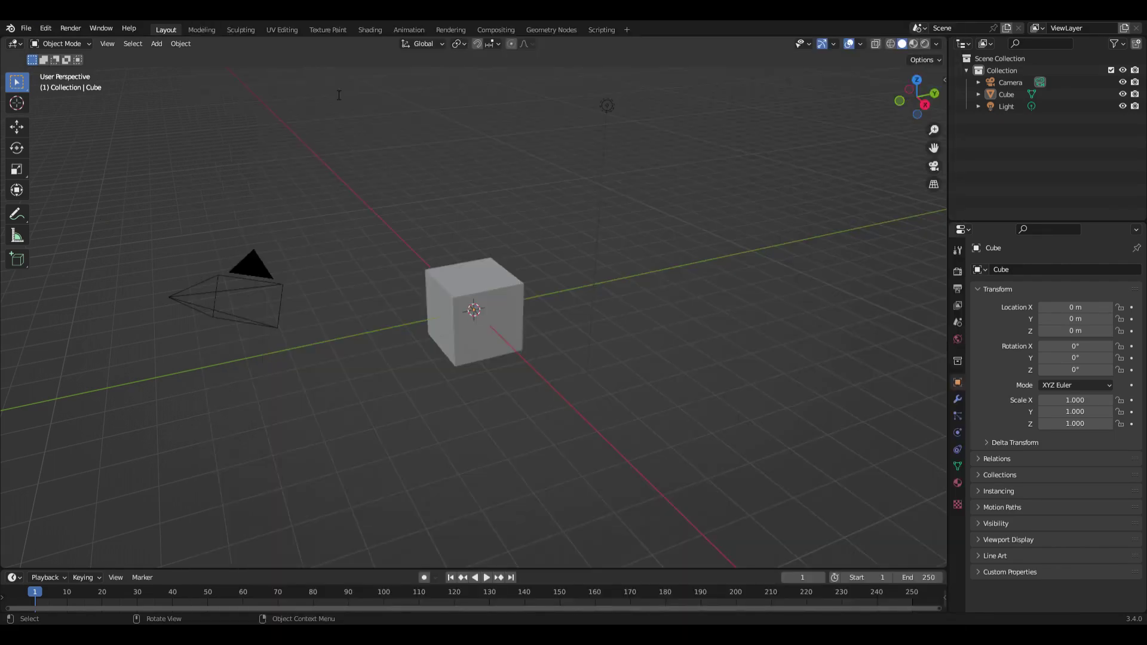
- Delete the default cube, add a Sapling Tree Gen curve in its place and expand the tree's creation settings
key(Delete)
click(156, 43)
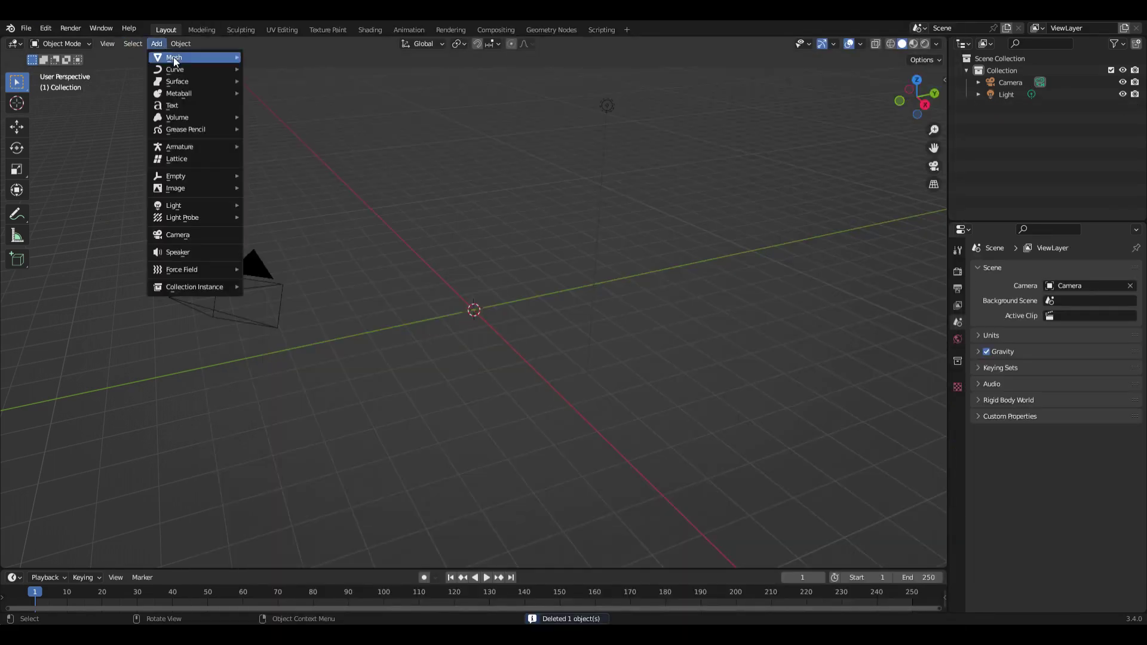
mouse_move(178, 70)
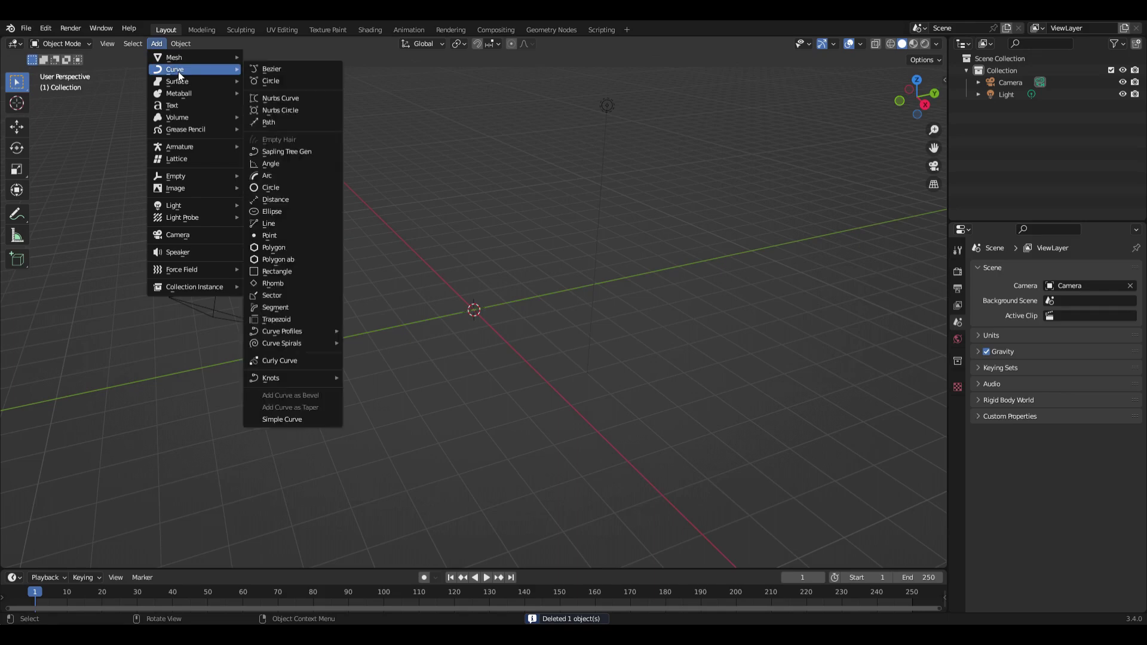
click(273, 153)
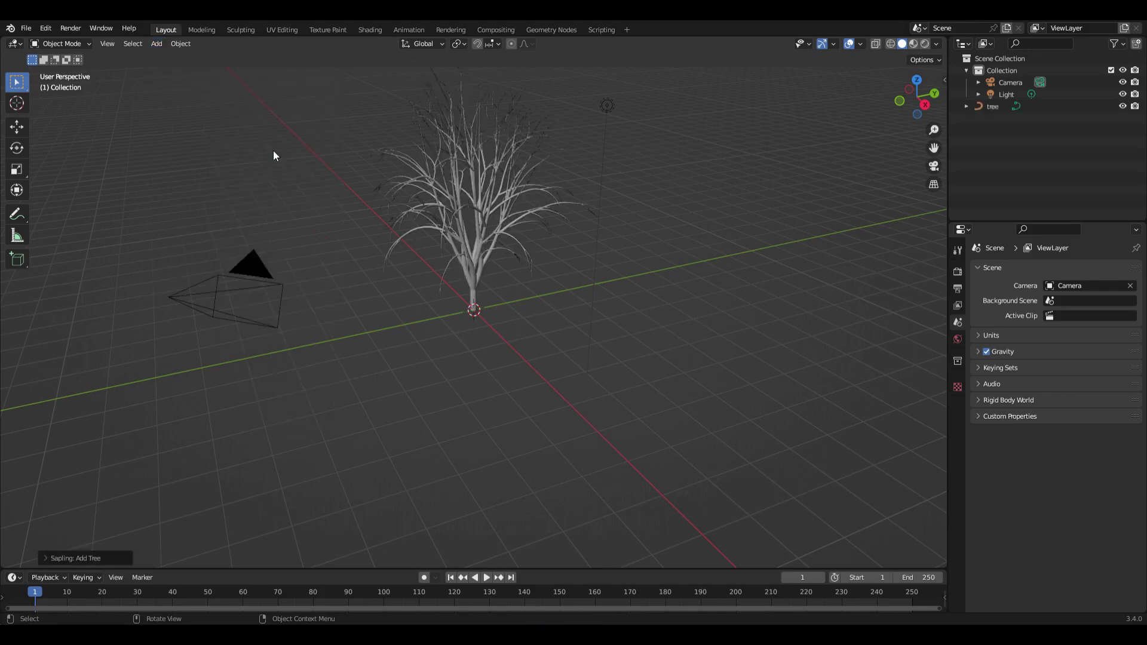
click(76, 558)
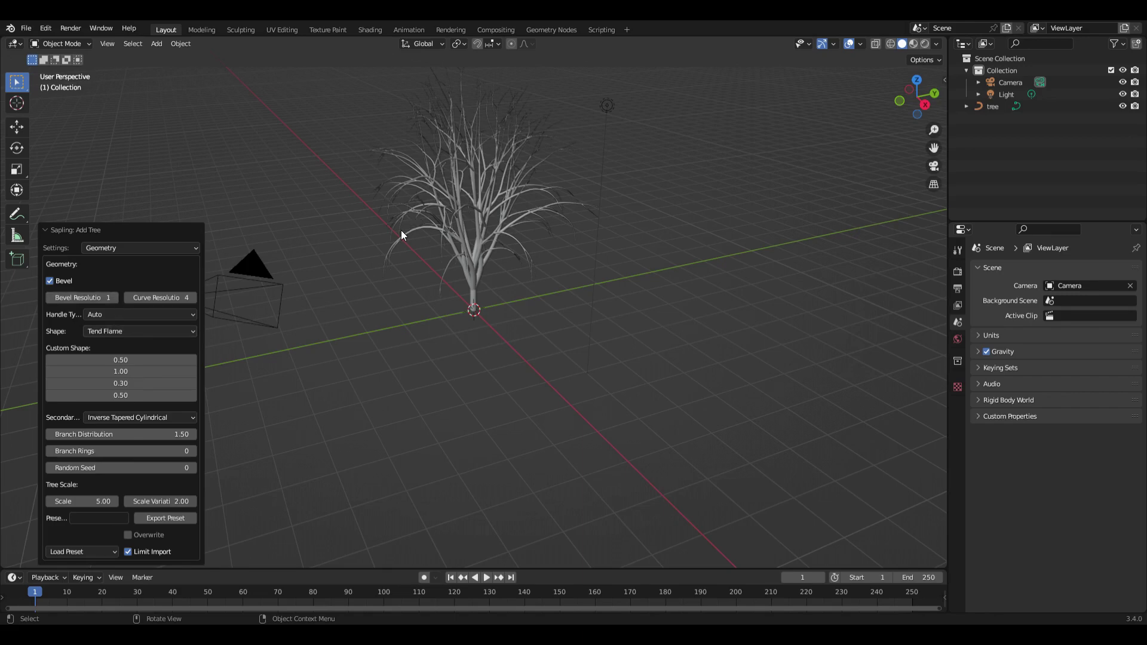
- Set the tree's bevel resolution to 5
scroll(470, 260, up, 5)
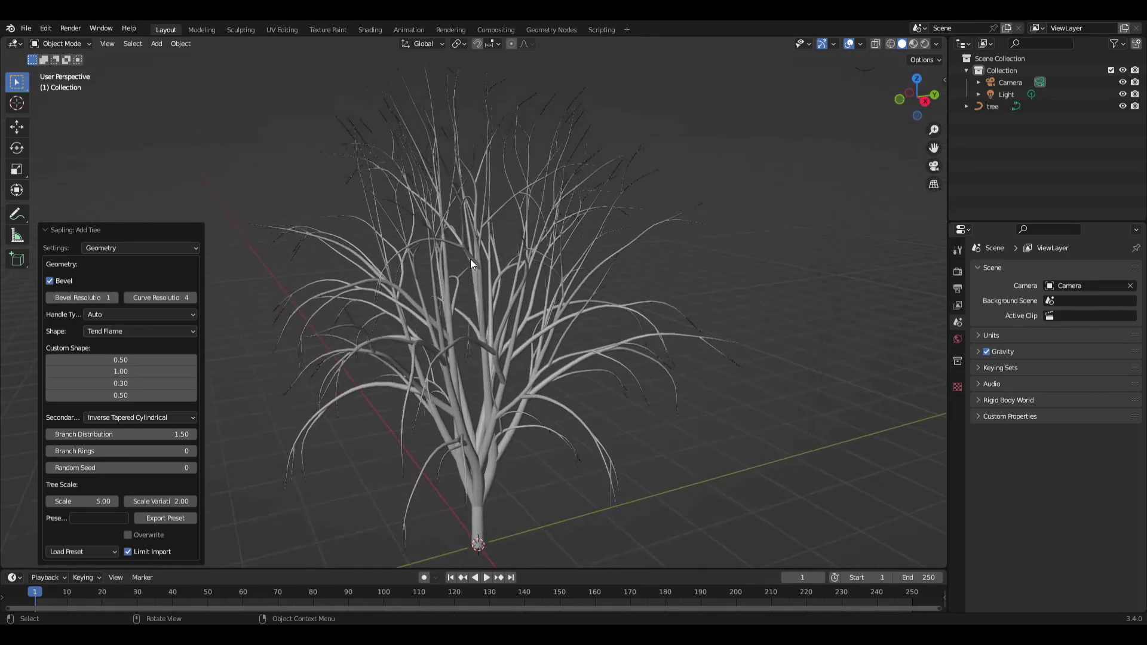
middle_drag(471, 259, 464, 288)
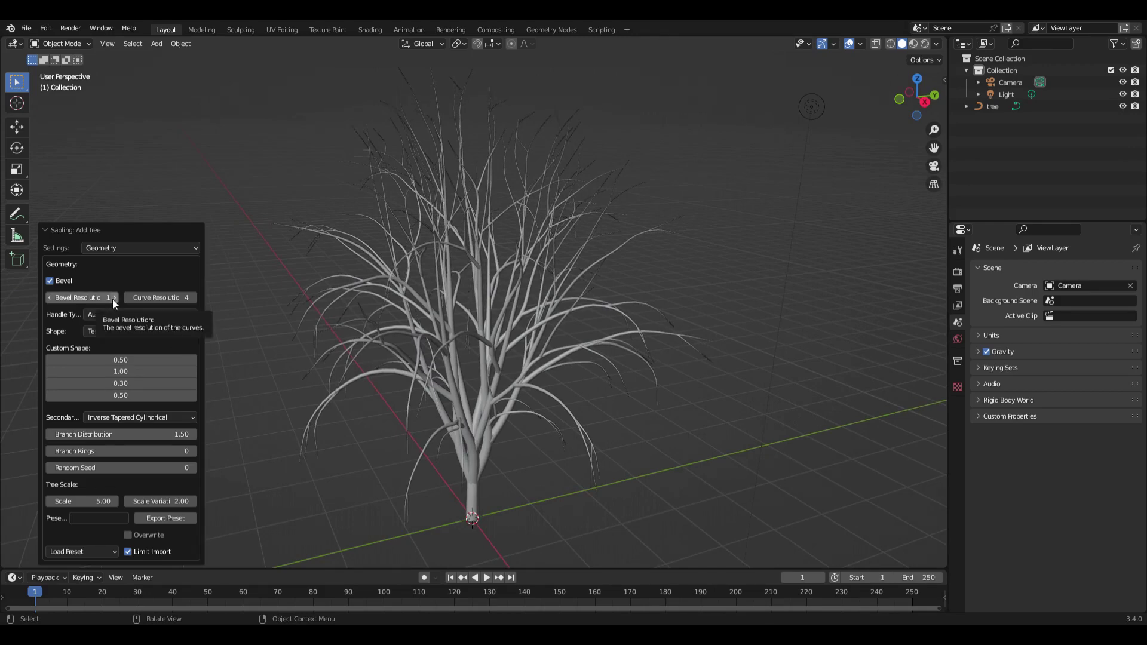
drag(81, 298, 106, 297)
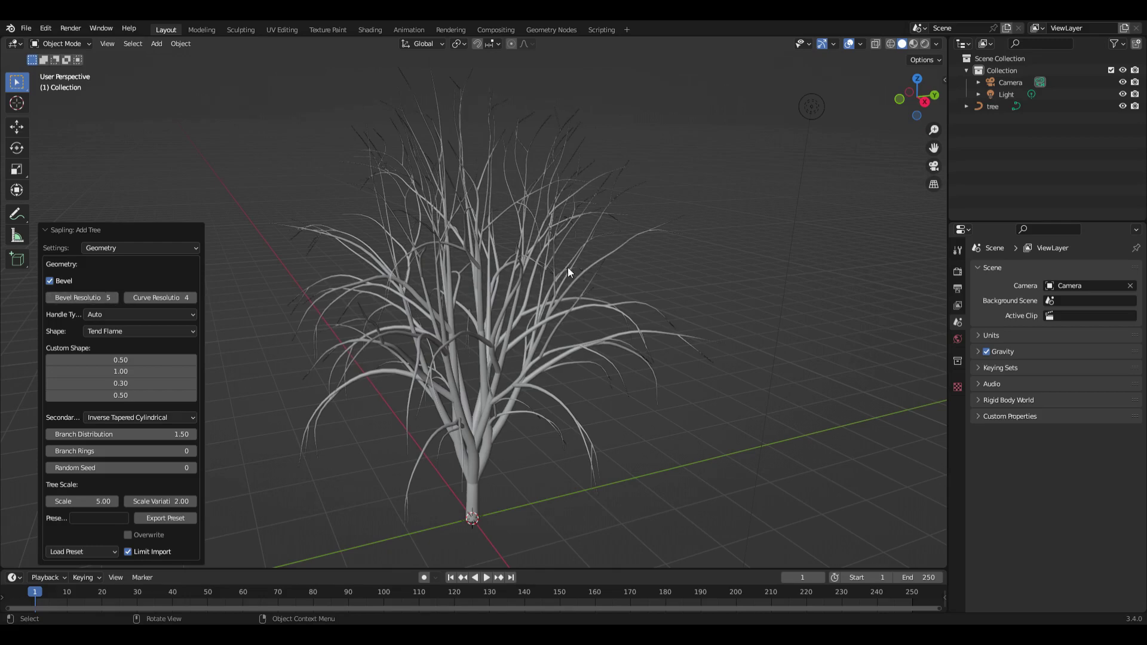
- Show the viewport in wireframe and set the tree's bevel resolution to 0 with the Auto handle type
click(889, 44)
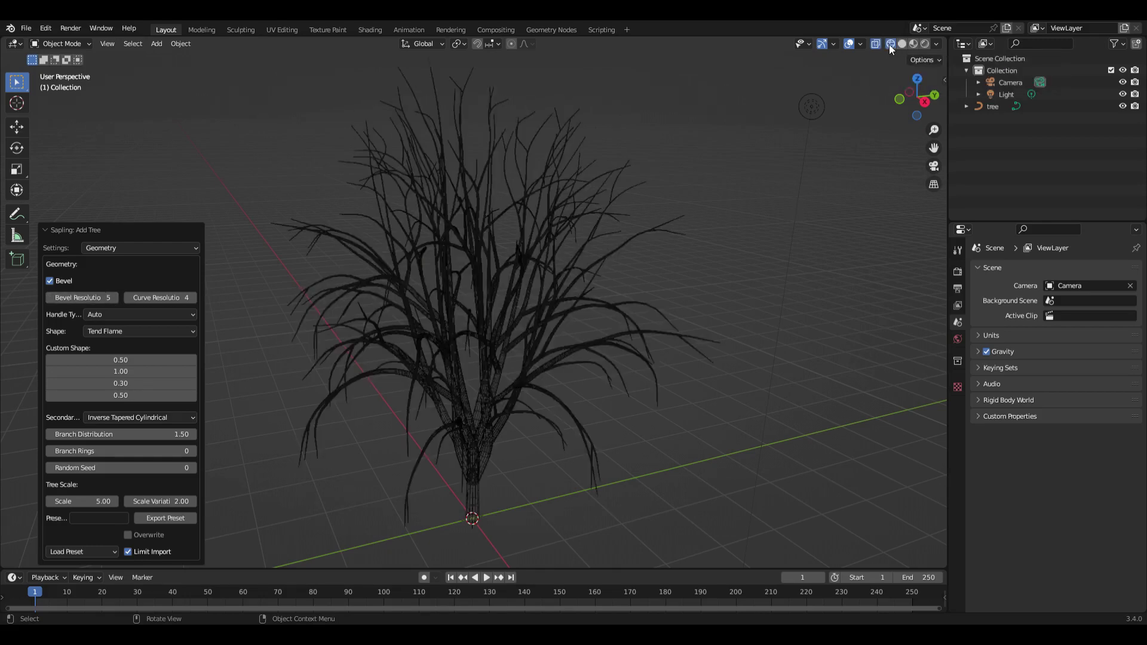
drag(83, 298, 60, 298)
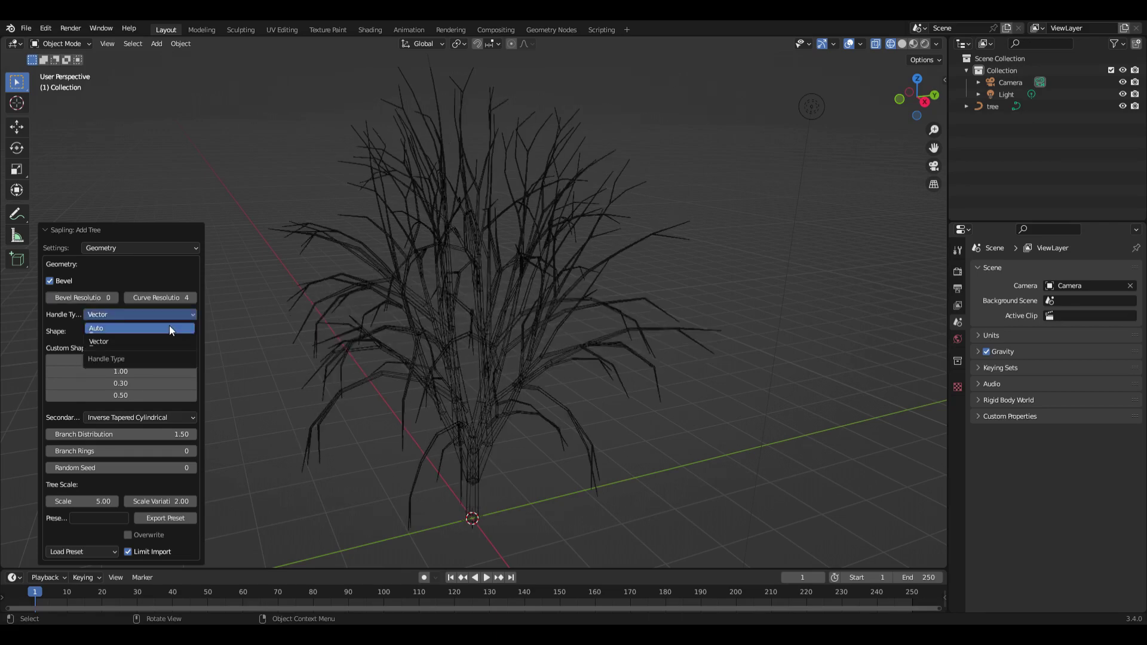
click(170, 325)
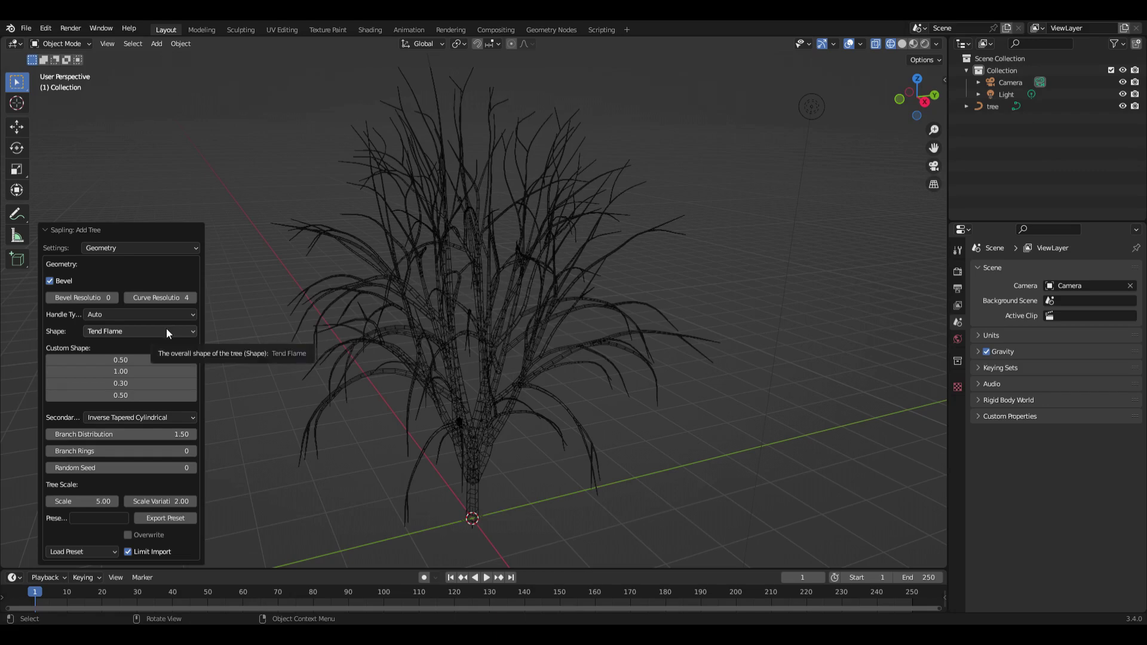
- Try the Inverse Conical, Hemispherical, Tapered Cylindrical and Flame options for the tree's overall shape
click(167, 331)
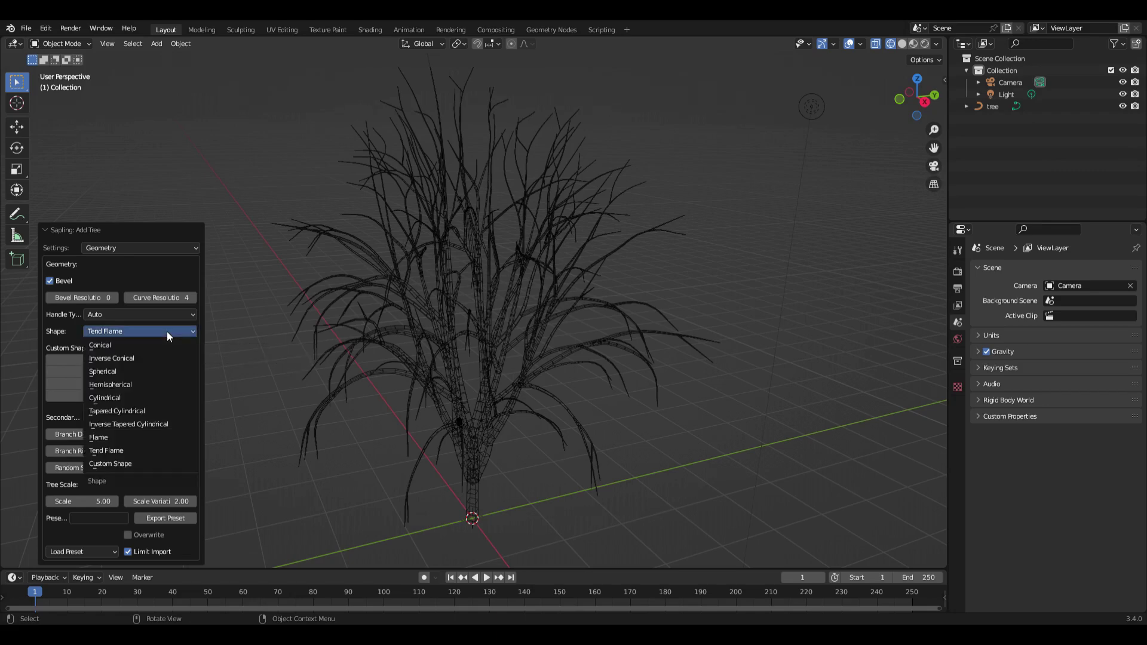
click(164, 343)
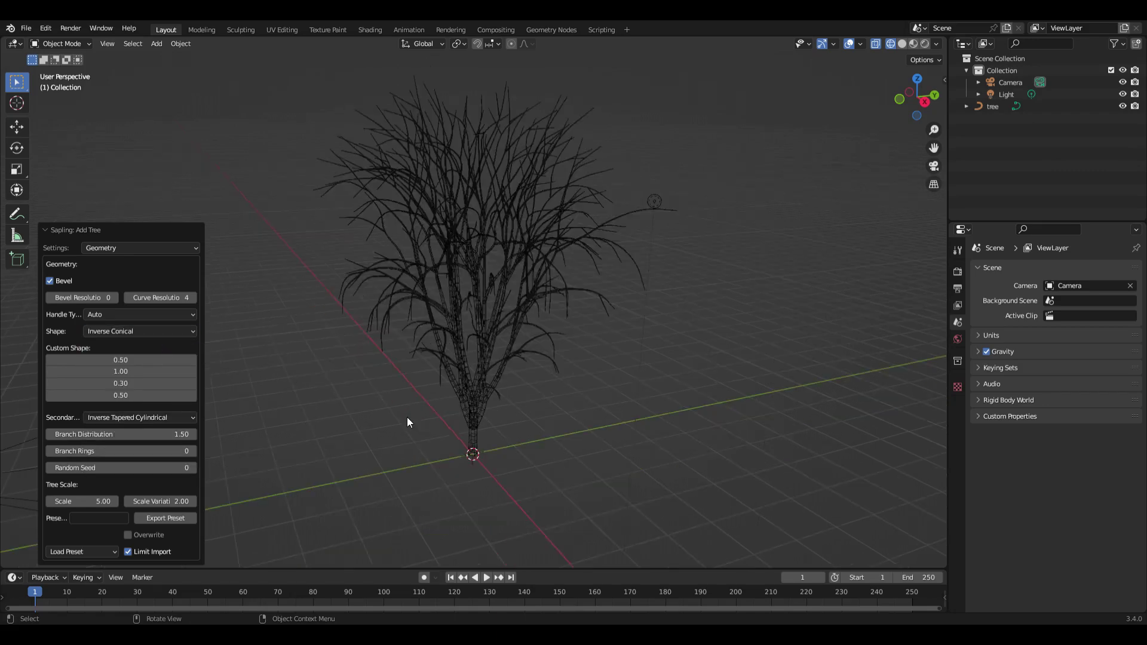
click(154, 337)
click(146, 382)
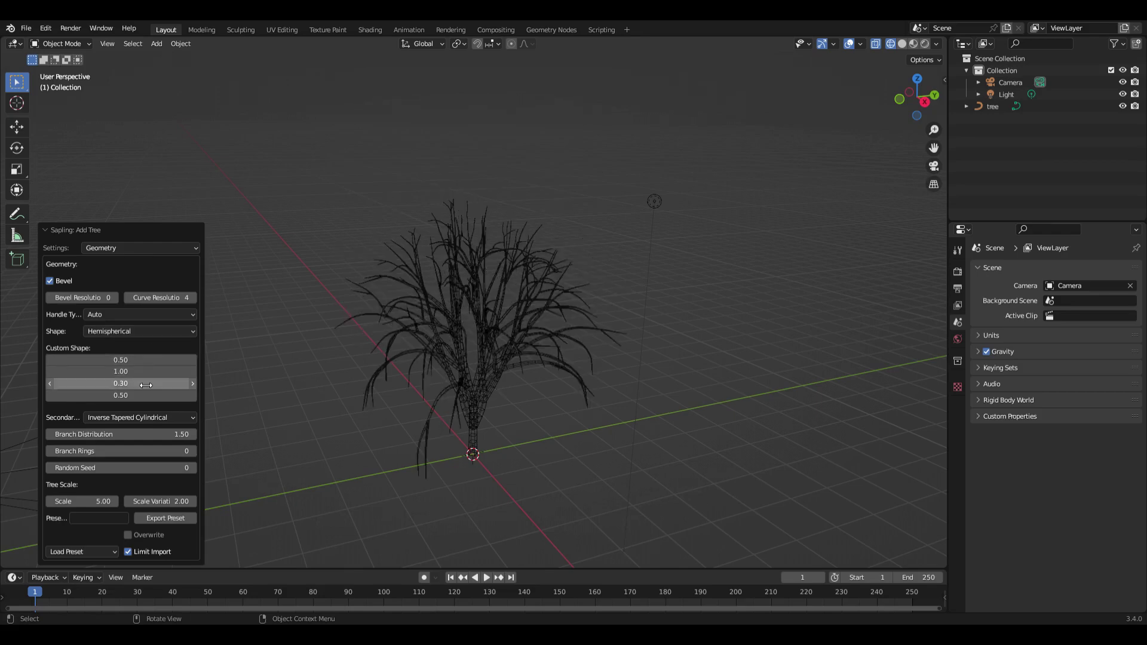
click(142, 335)
click(142, 407)
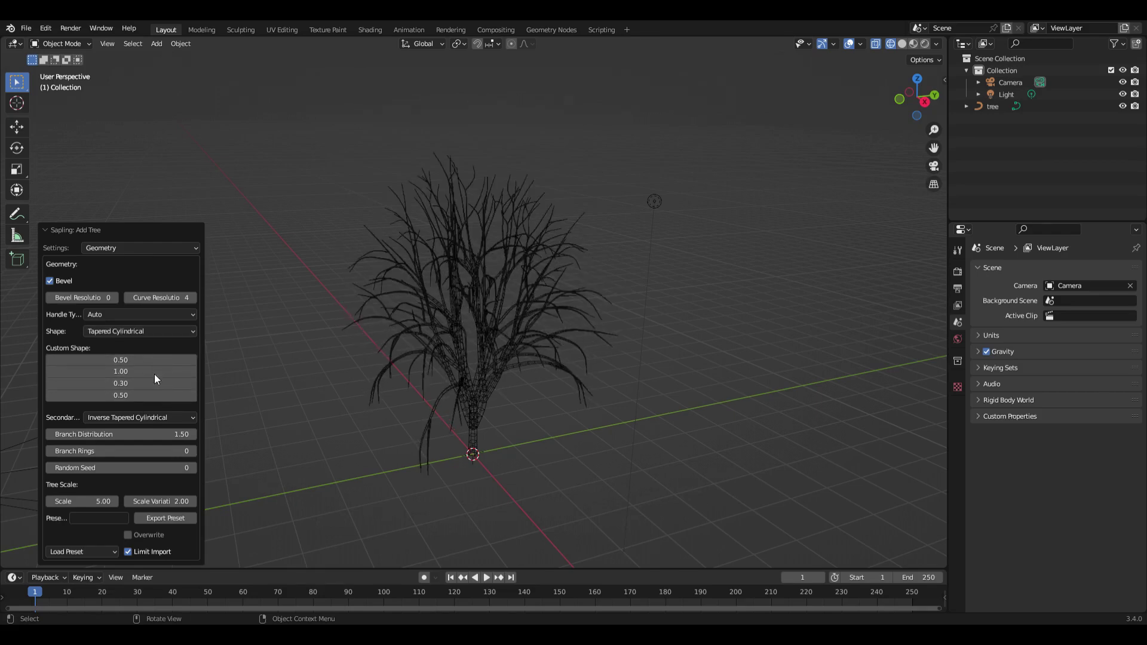
click(146, 327)
click(147, 421)
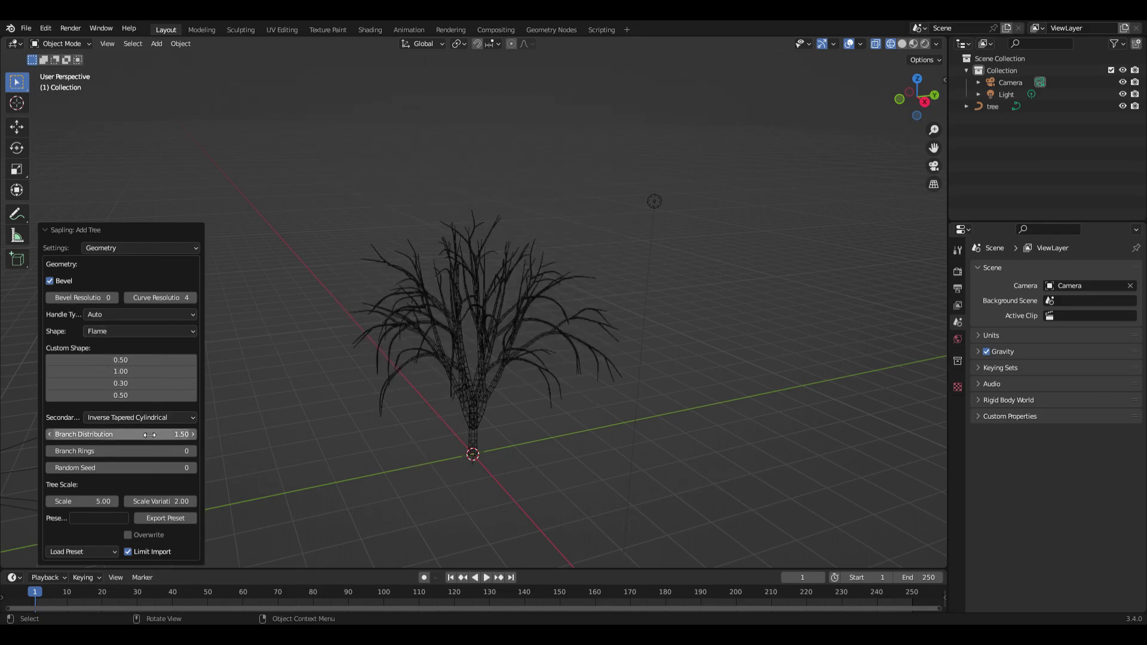
- Try a Conical tree with a last custom shape value of 0.77, branch distribution 1.32 and random seed 24
drag(145, 434, 186, 451)
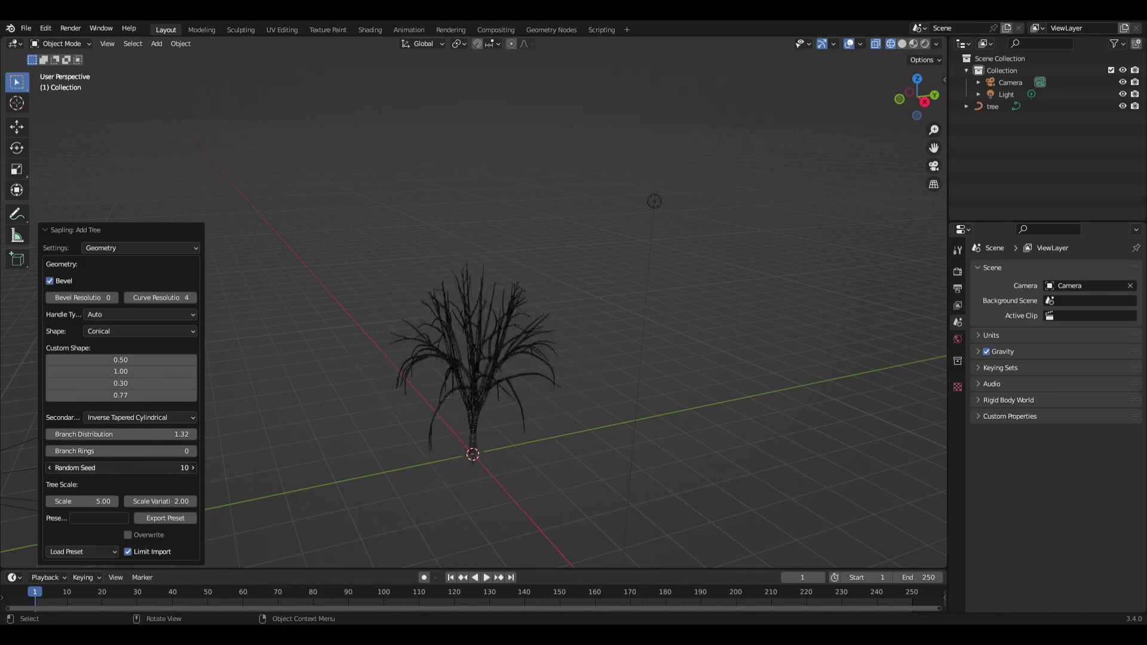
drag(119, 468, 164, 468)
- Try the douglas_fir preset on the tree, followed by the small_pine preset
click(83, 551)
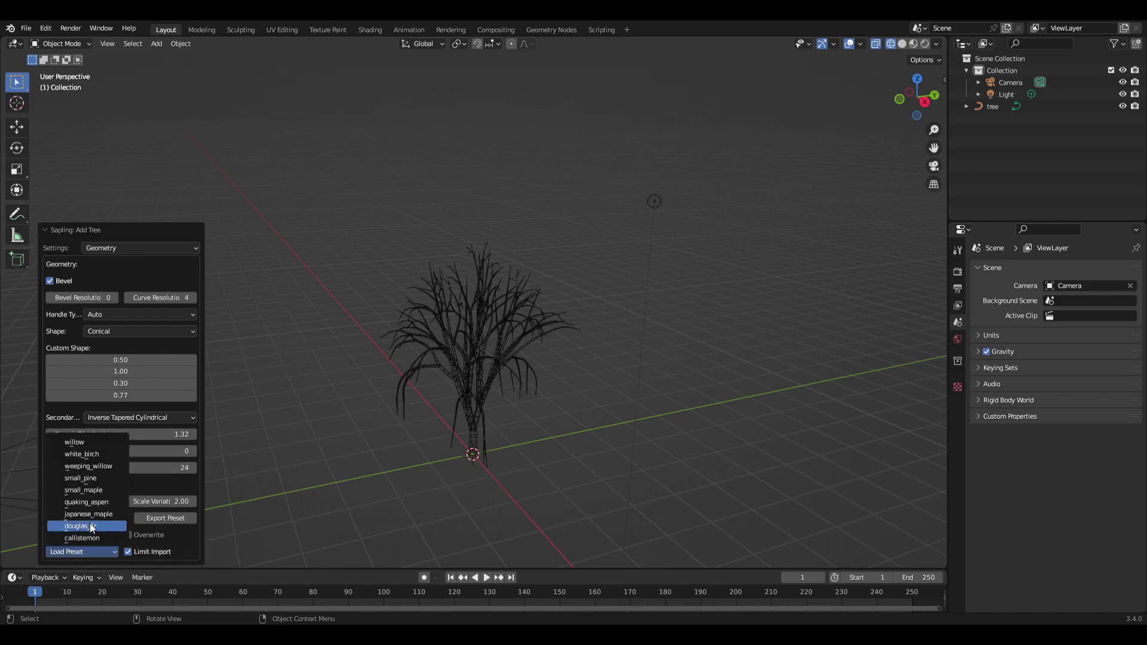
click(91, 529)
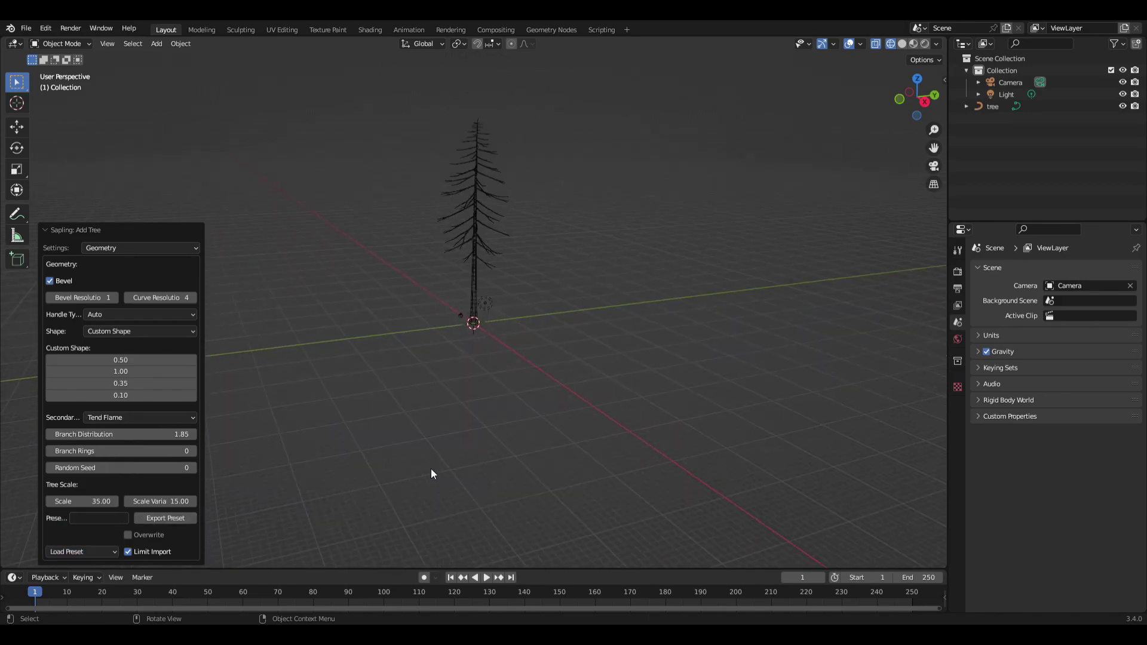
click(94, 551)
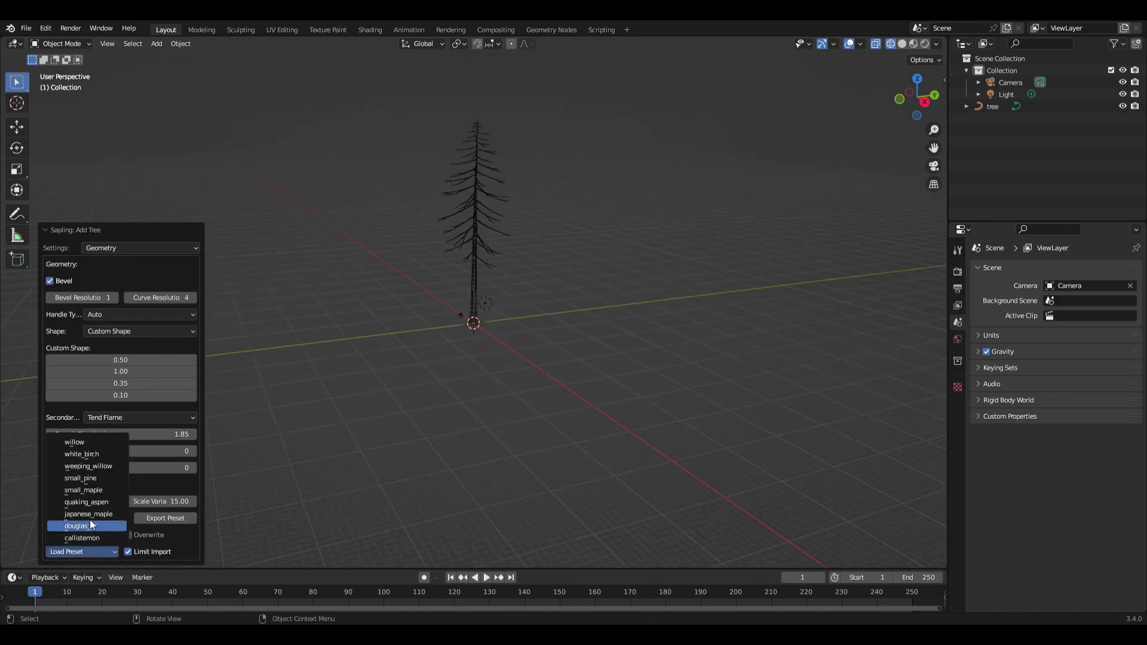
click(101, 480)
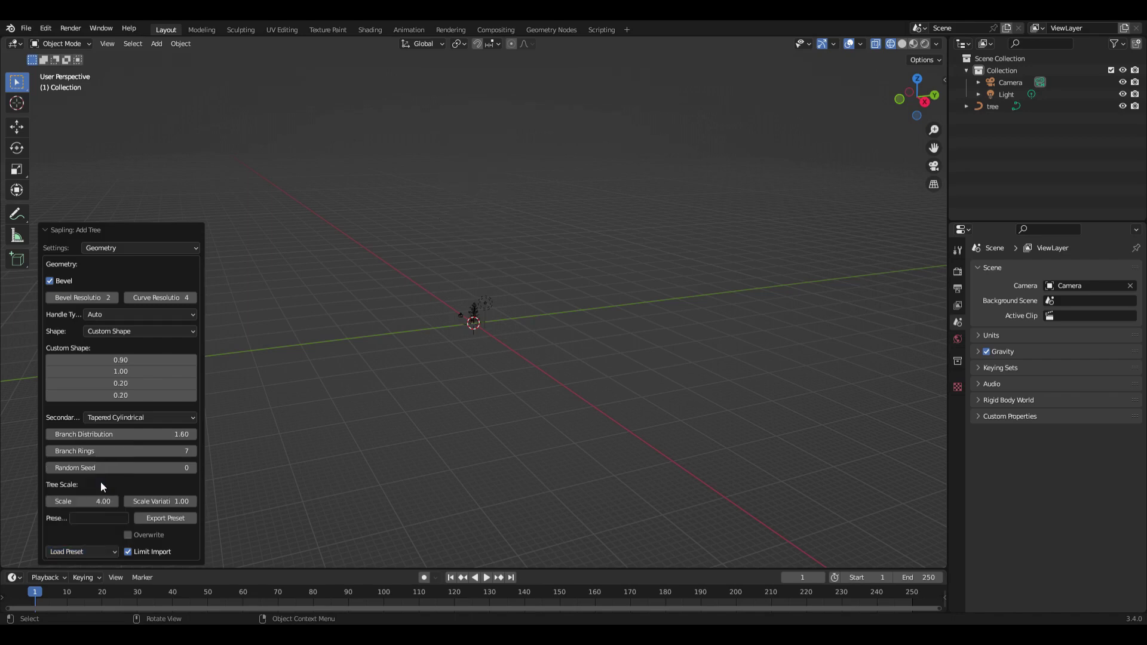
scroll(454, 445, up, 4)
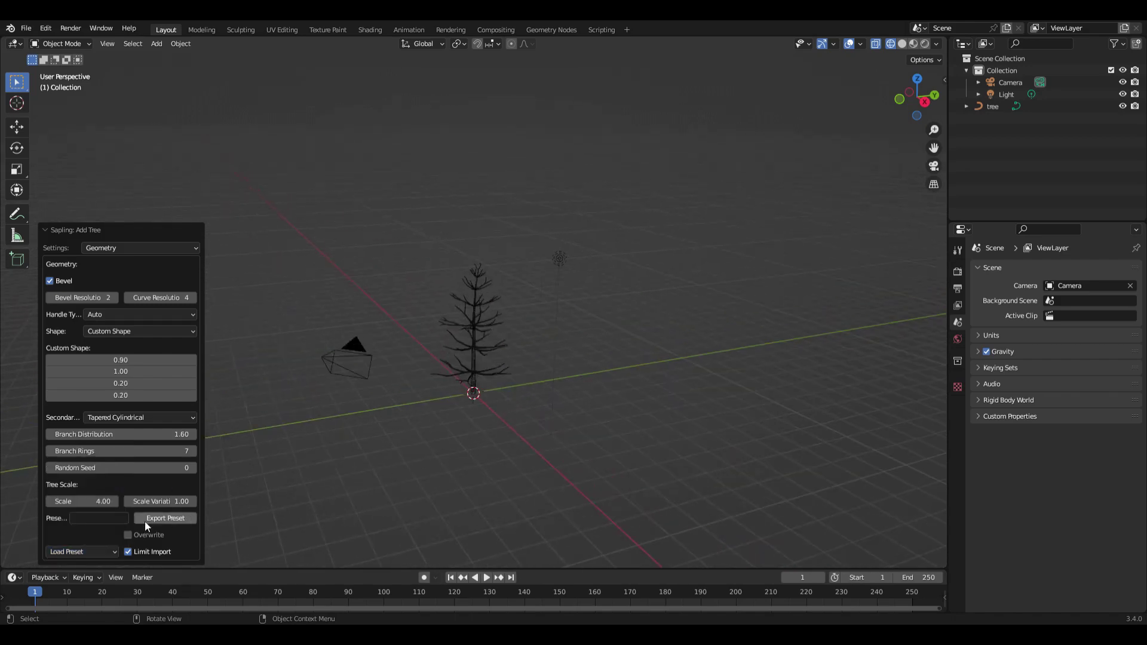
- Load the weeping_willow preset for the tree
click(82, 551)
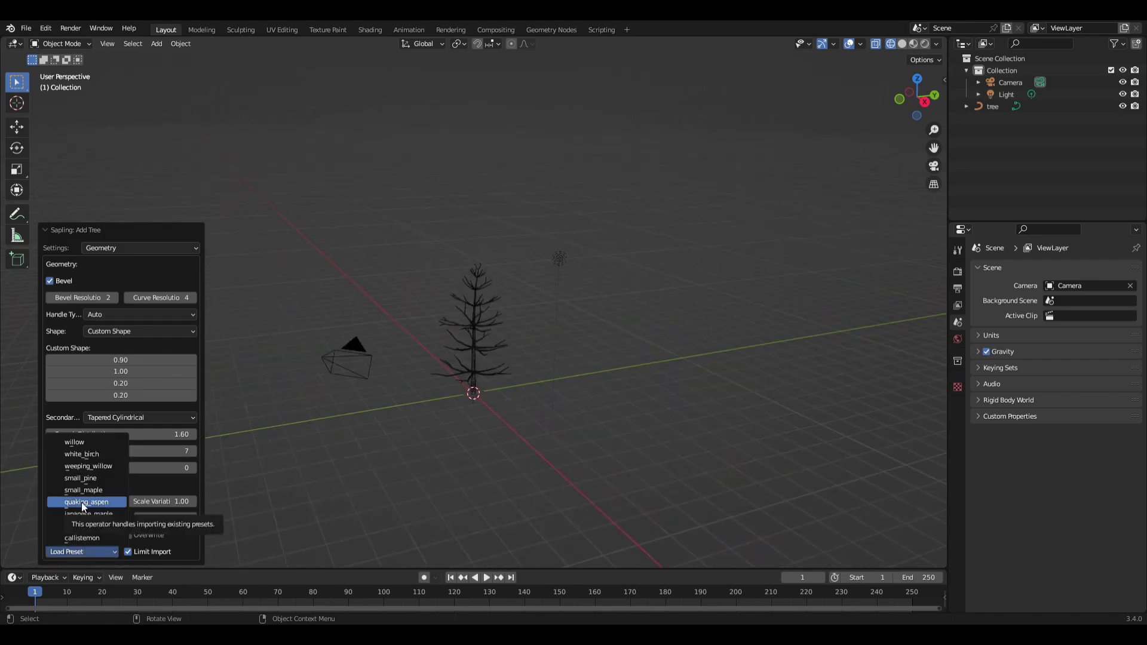
click(89, 466)
scroll(489, 487, down, 3)
- Open the tree's Branch Radius settings and compare the branches with Bevel turned off and back on
click(161, 248)
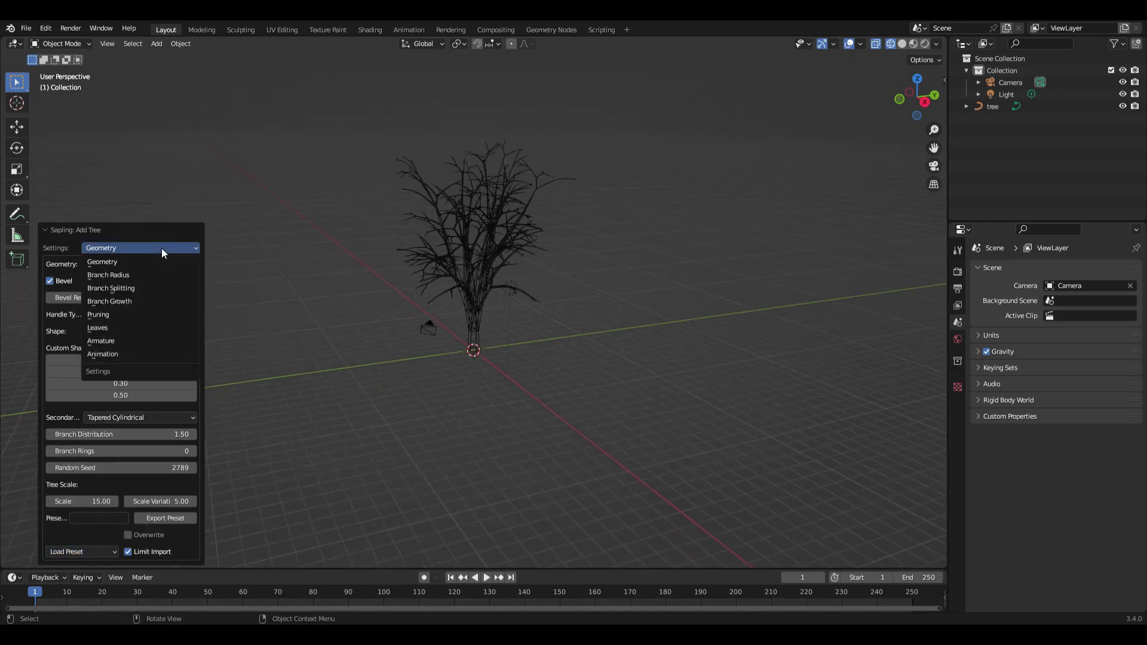
click(144, 275)
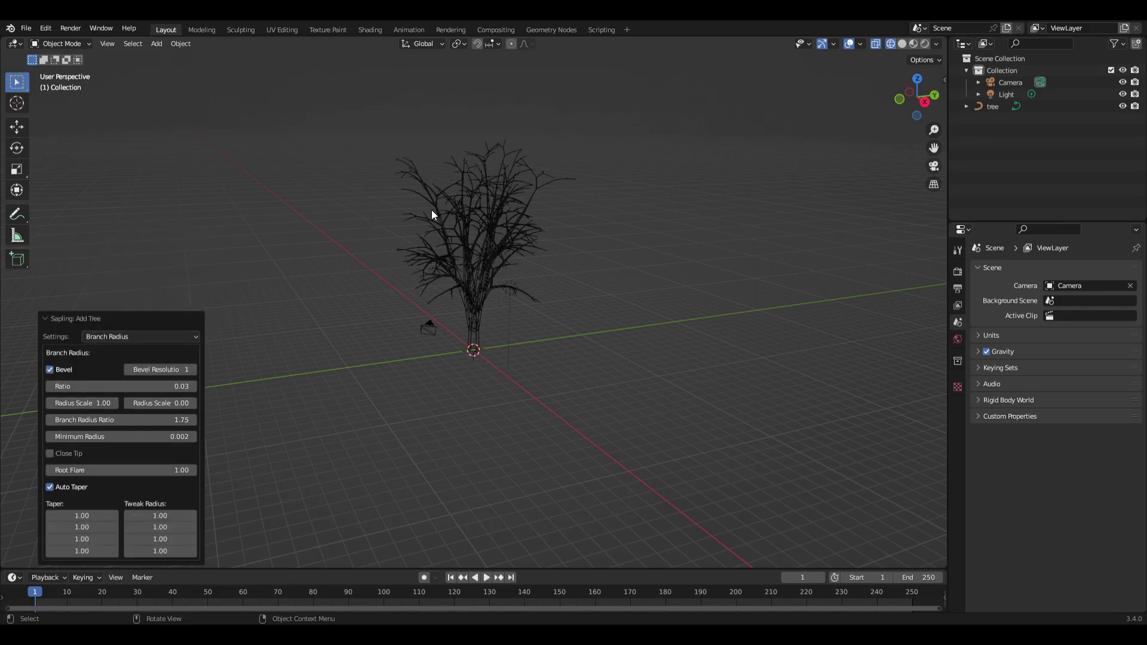
scroll(293, 376, up, 4)
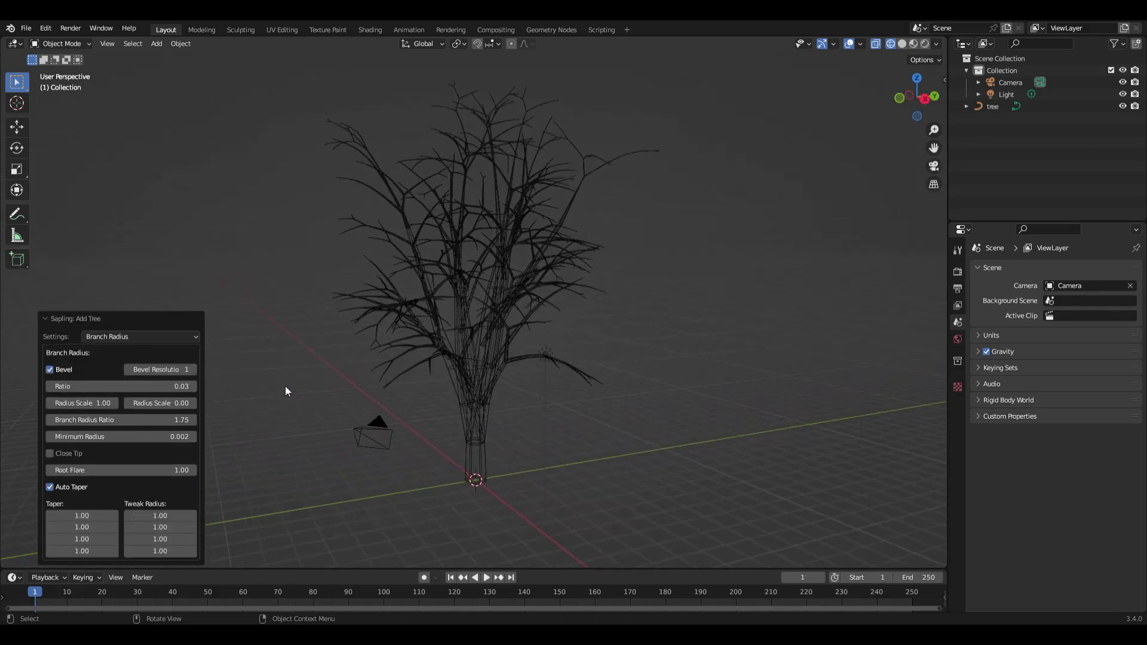
click(50, 371)
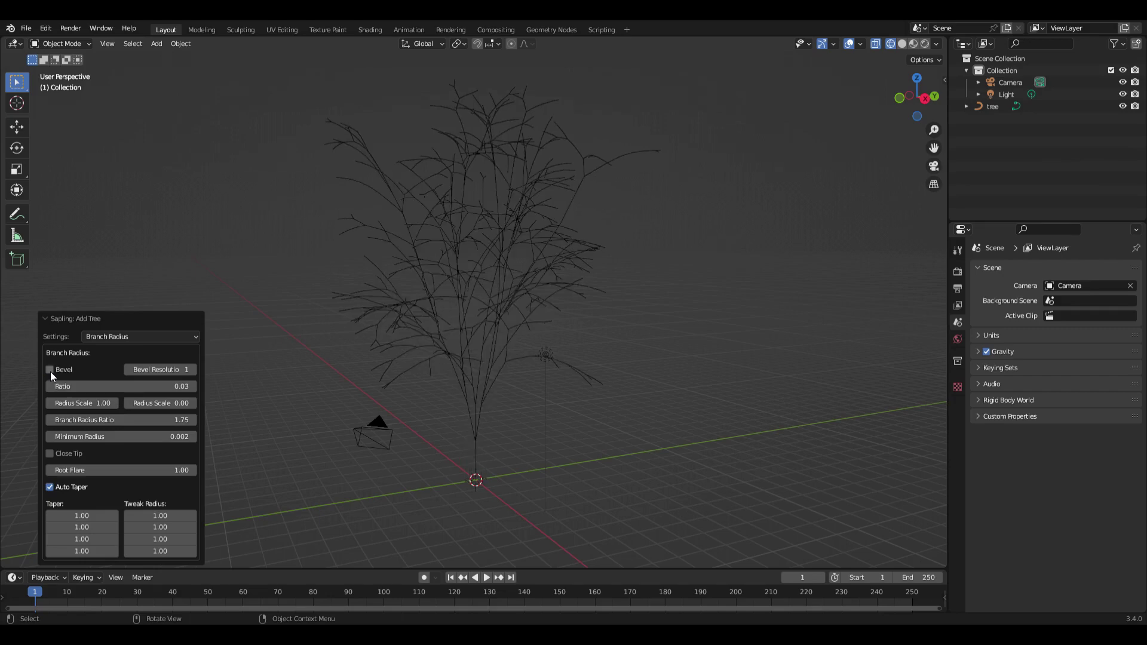
click(51, 371)
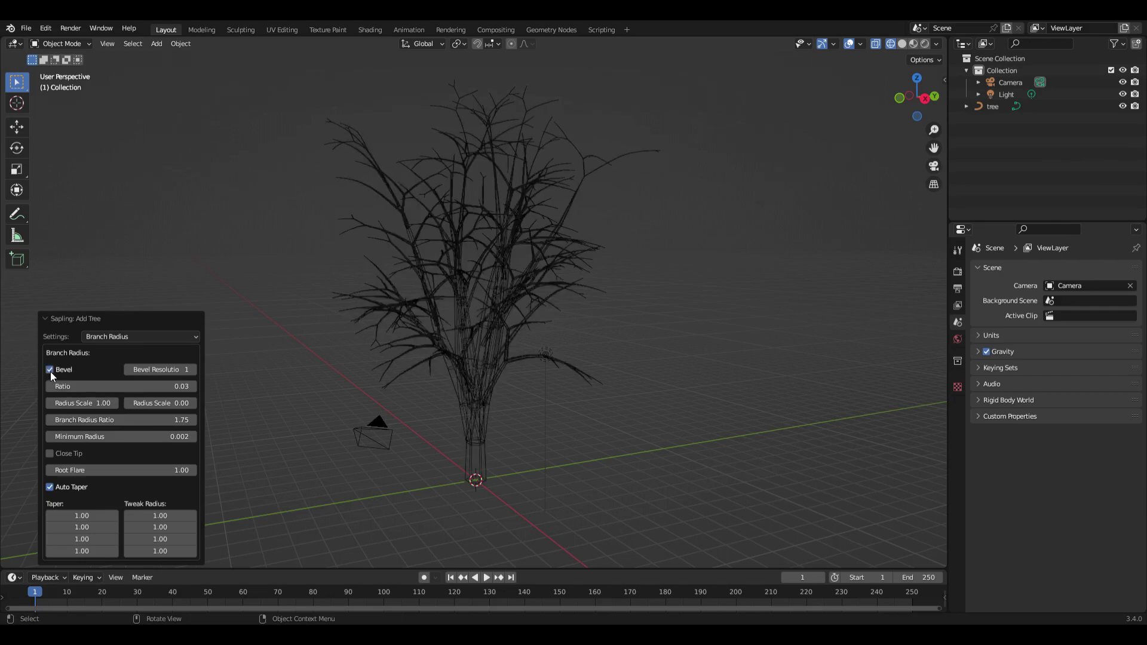
- Set the branches' bevel resolution to 0 and ratio to 0.01, and reset the radius scale variation to its default
click(192, 369)
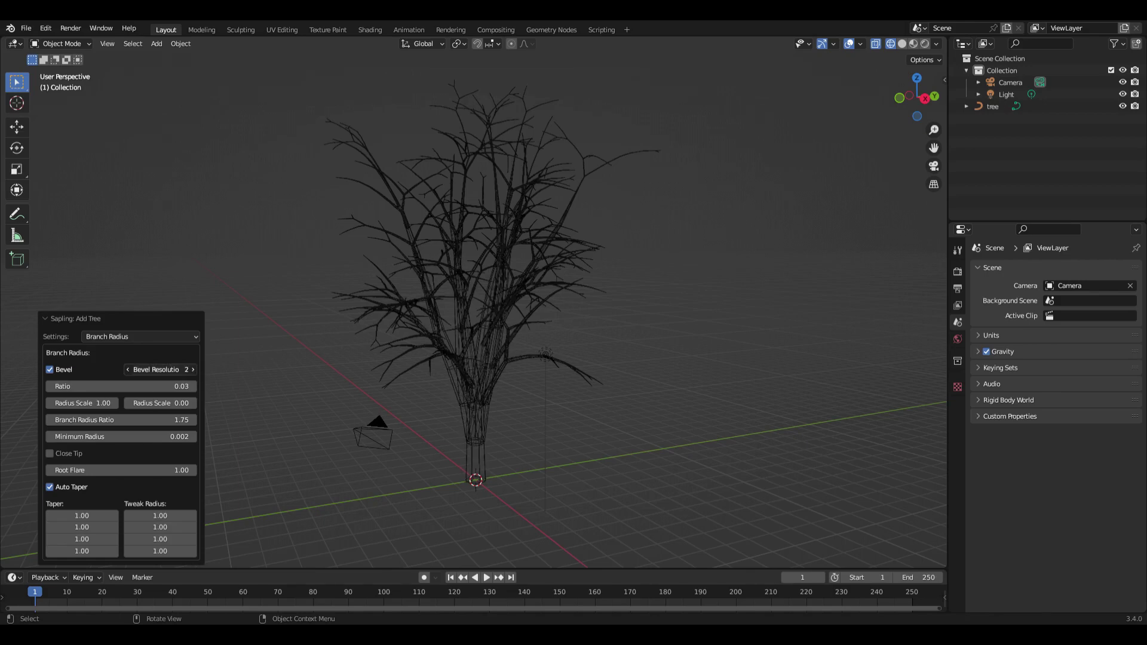
click(193, 370)
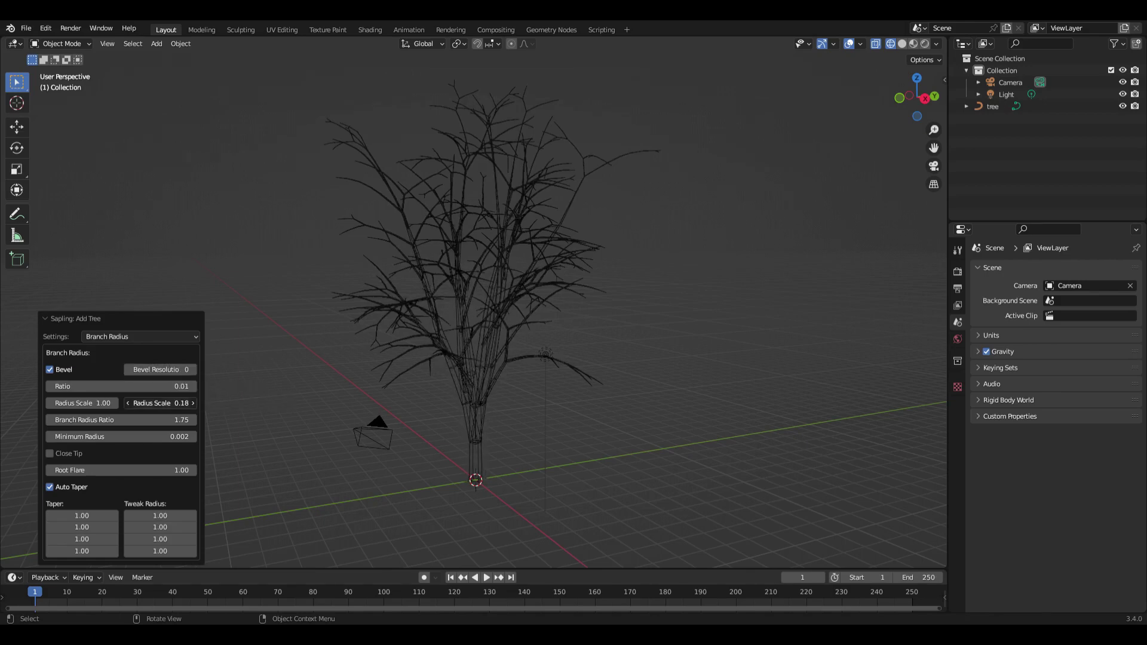
mouse_move(160, 403)
mouse_down()
mouse_move(251, 403)
mouse_move(141, 404)
mouse_up()
right_click(174, 404)
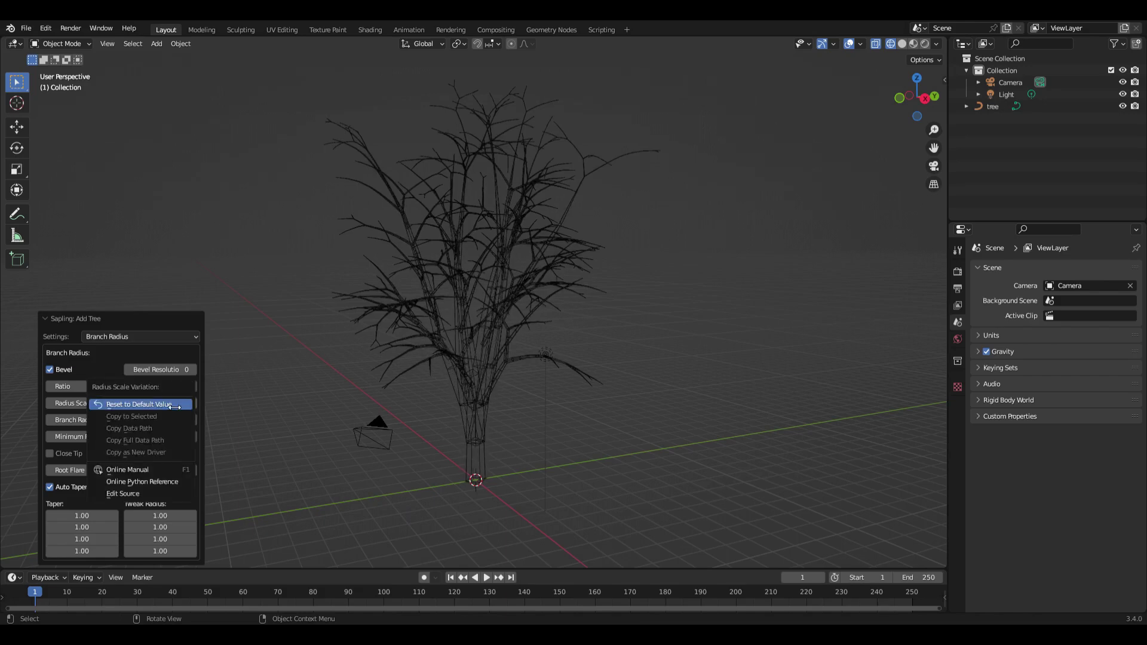
click(174, 405)
- Set the number of branching levels to 4 in the tree's Branch Splitting settings
click(120, 337)
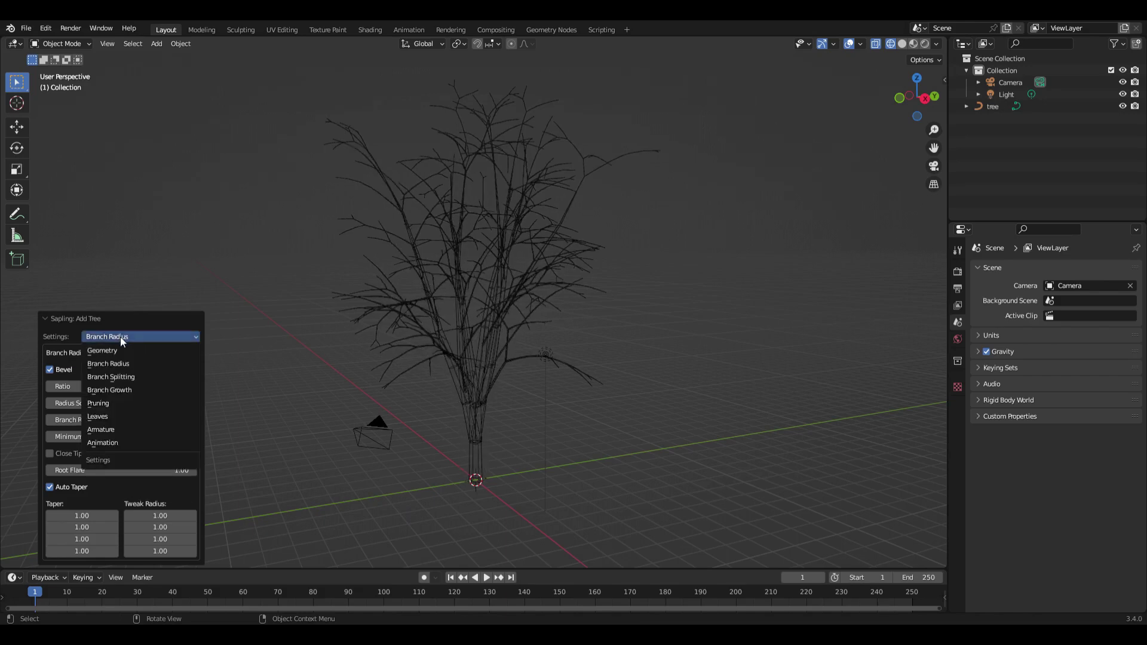
click(137, 372)
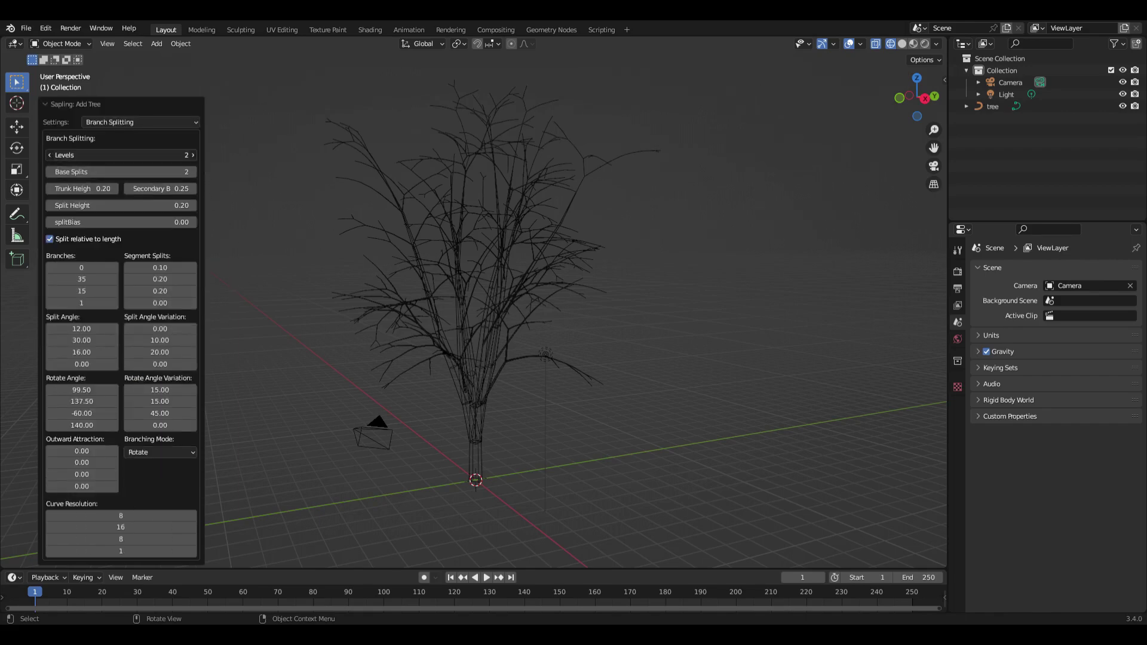
click(193, 155)
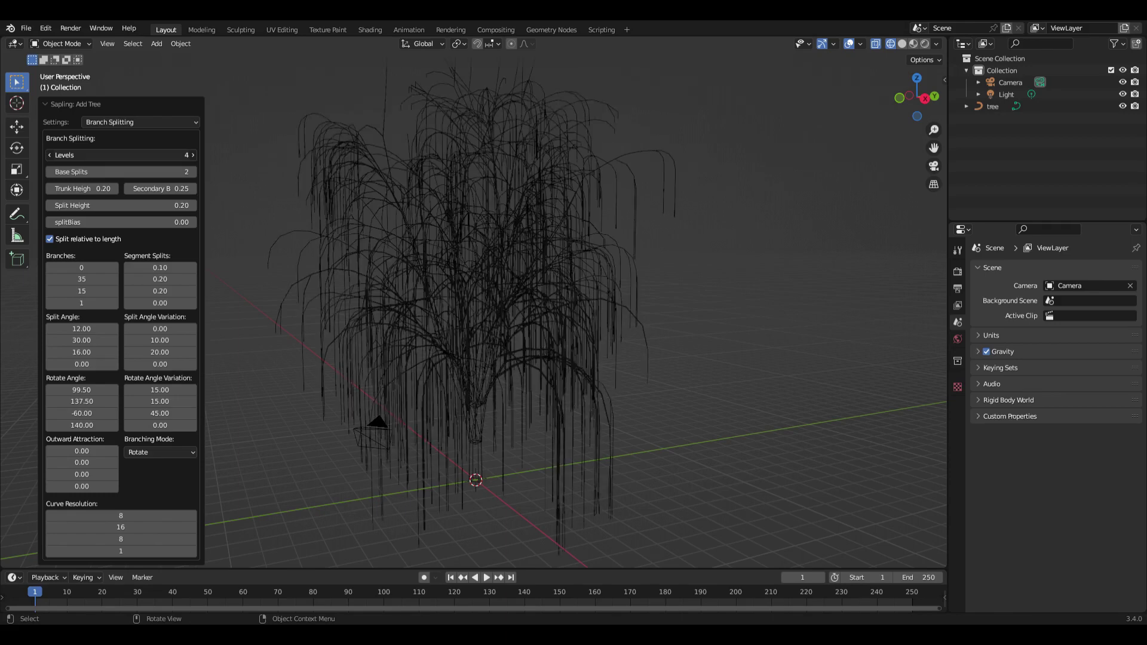
- Reset the branching levels and base splits to defaults, and set trunk height 0.59, secondary base size 0.70, split height 0.17 and splitBias 0.45
right_click(138, 162)
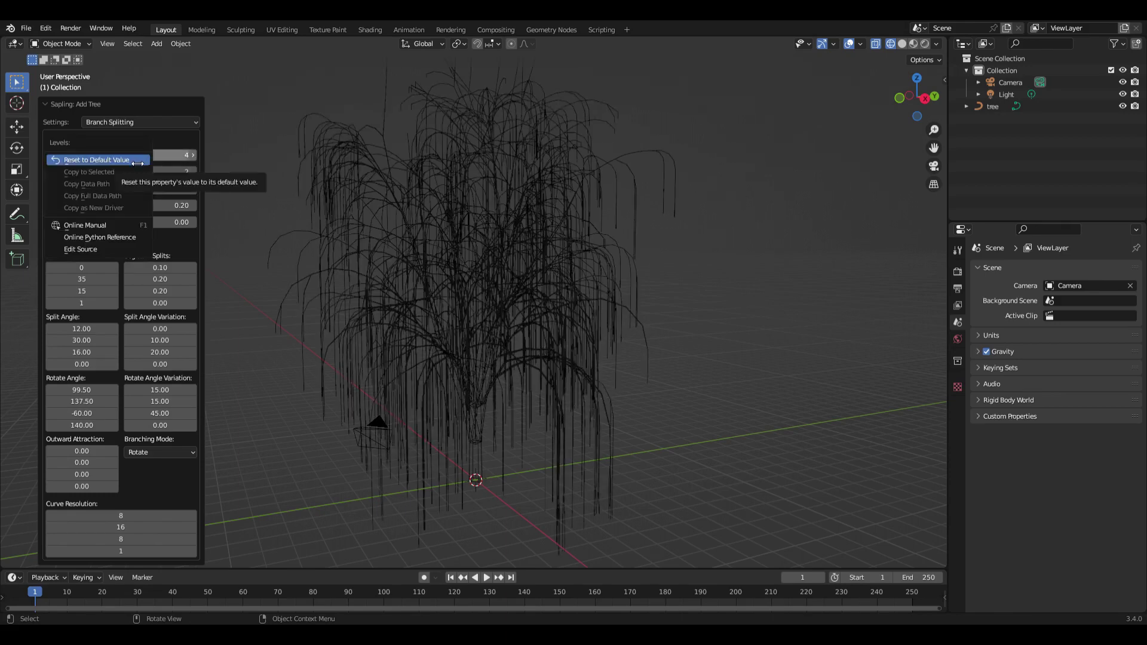
click(138, 161)
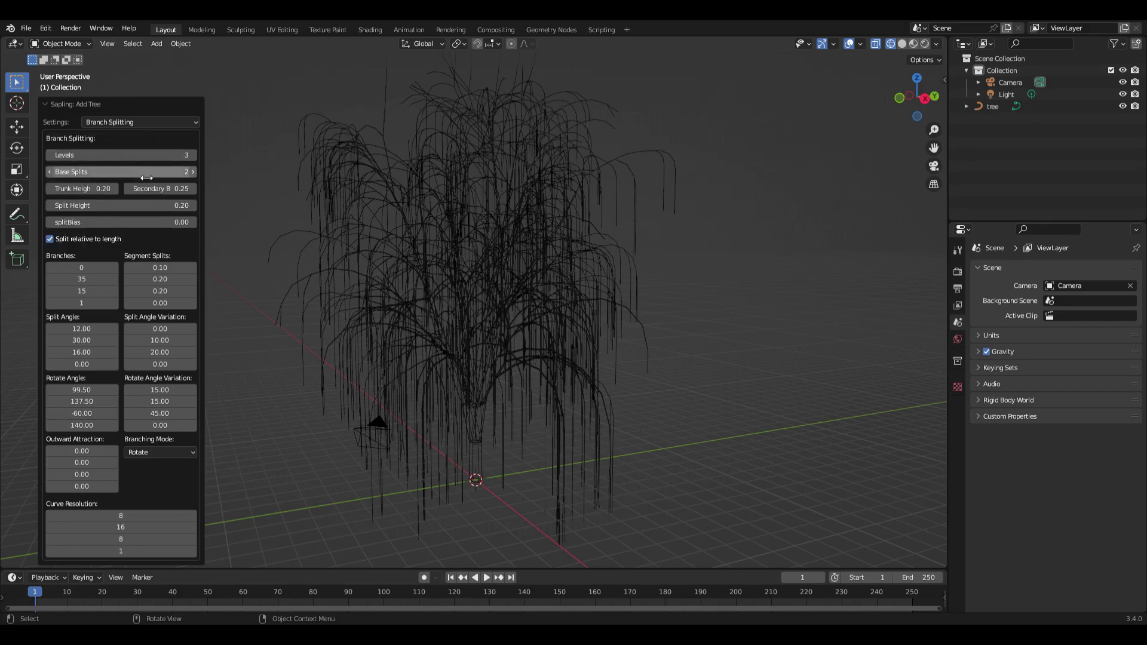
key(BackSpace)
drag(99, 191, 216, 191)
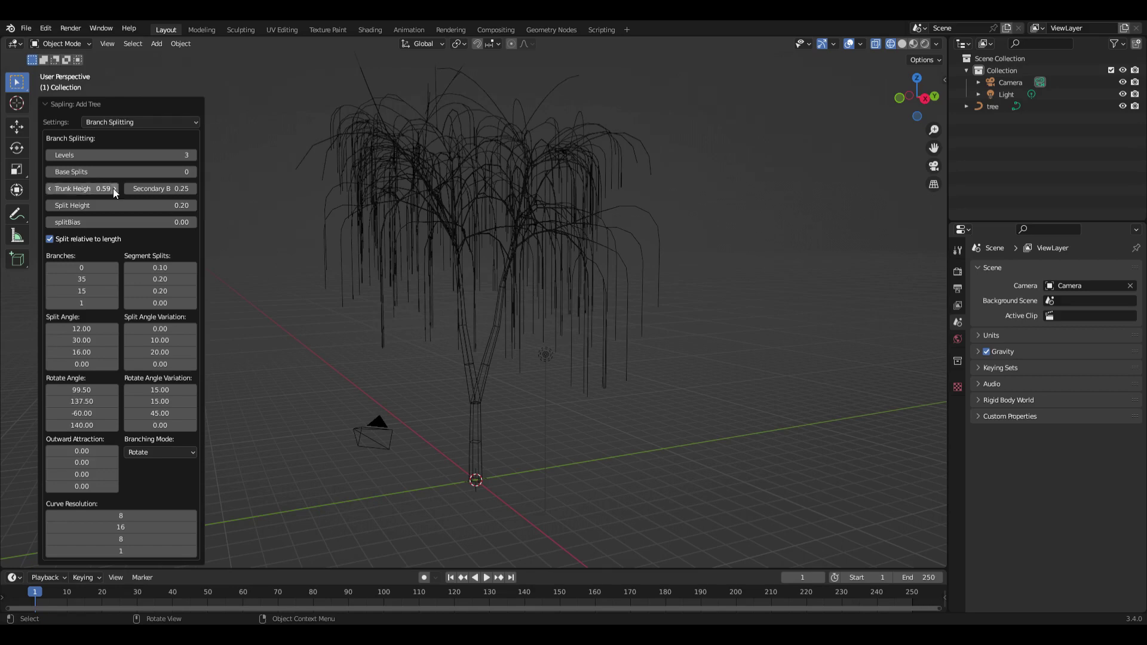
mouse_move(163, 189)
mouse_down()
mouse_move(200, 189)
mouse_move(163, 190)
mouse_move(196, 205)
mouse_move(155, 205)
mouse_up()
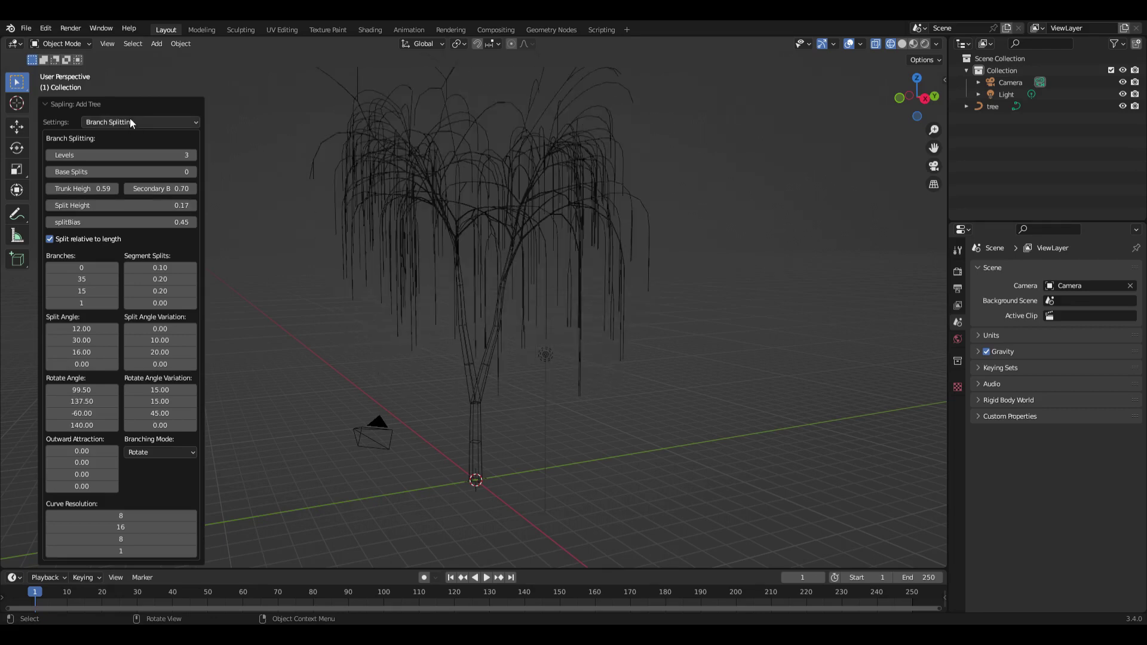
- In the Branch Growth settings, set Taper Crown to 0.18, first and third Length to 0.69 and 2.34, and Length Variation to 0.00, 0.19, 0.48, 0.78
click(131, 121)
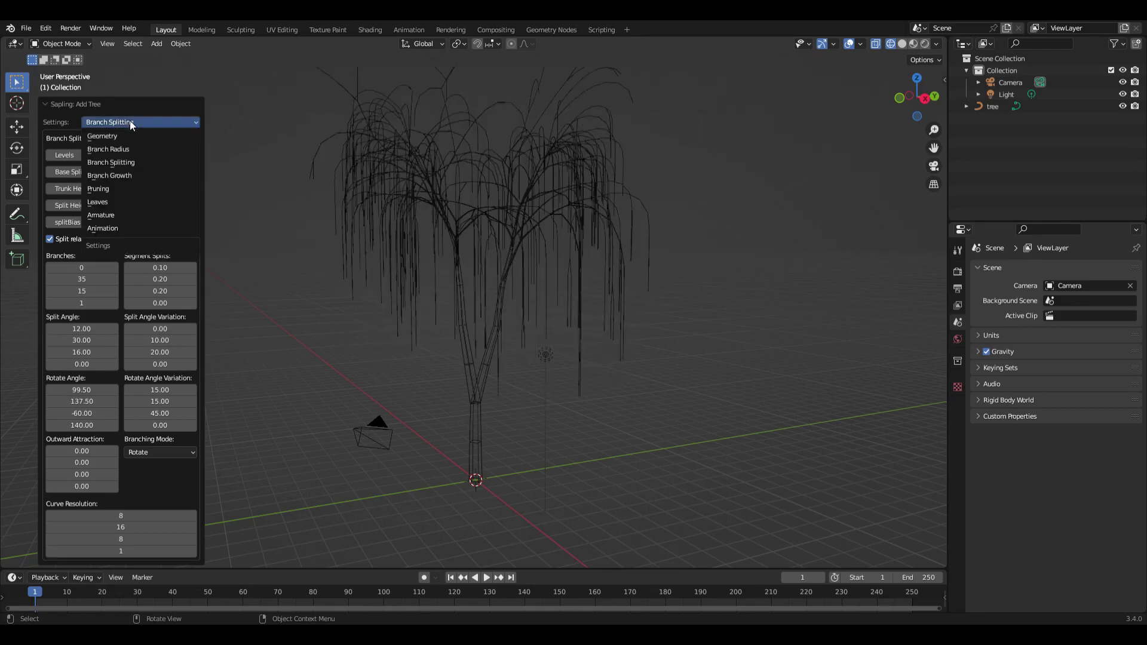
click(127, 175)
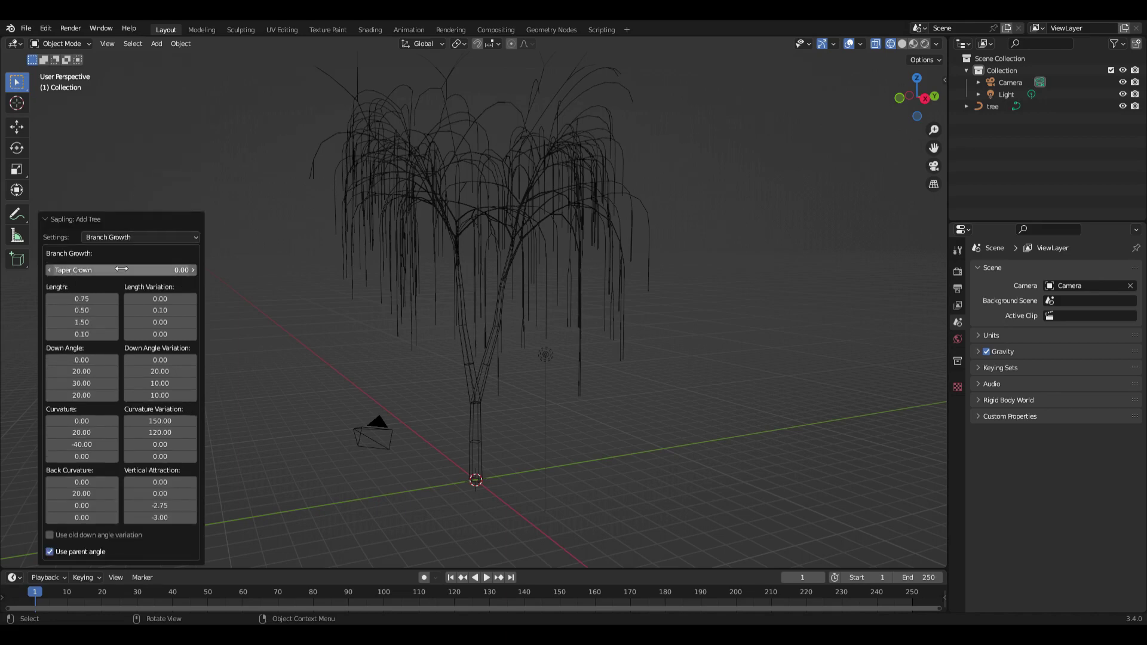
drag(117, 270, 179, 270)
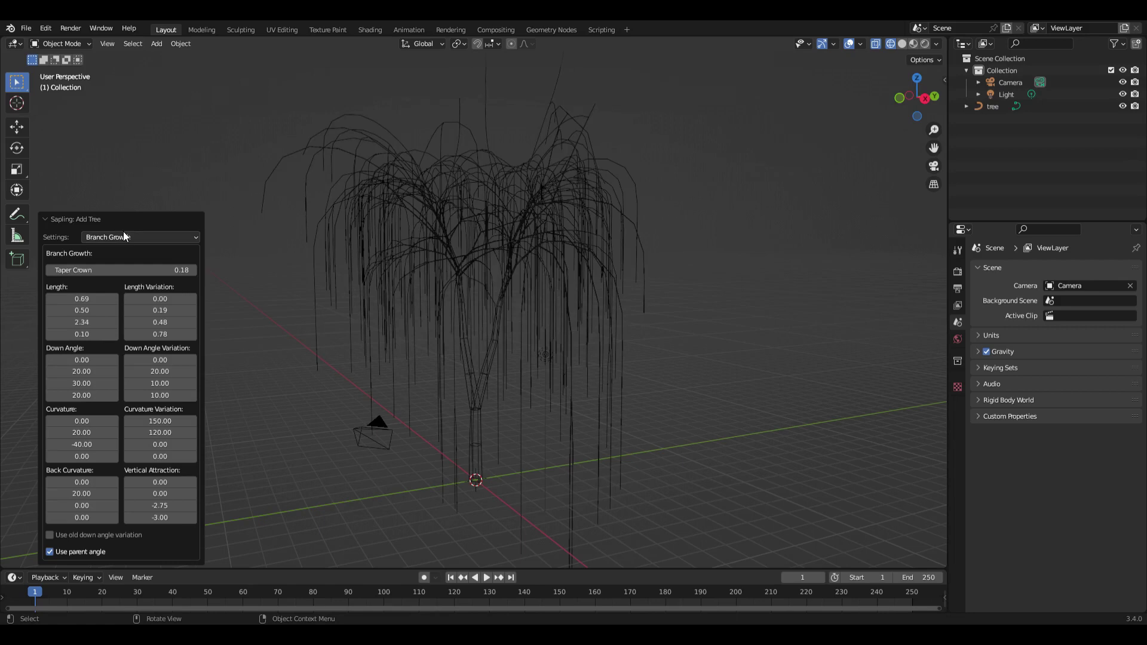
- Enable pruning of the tree with ratio 0.00, width 0.74 and base 0.10, and adjust the prune width peak
click(123, 238)
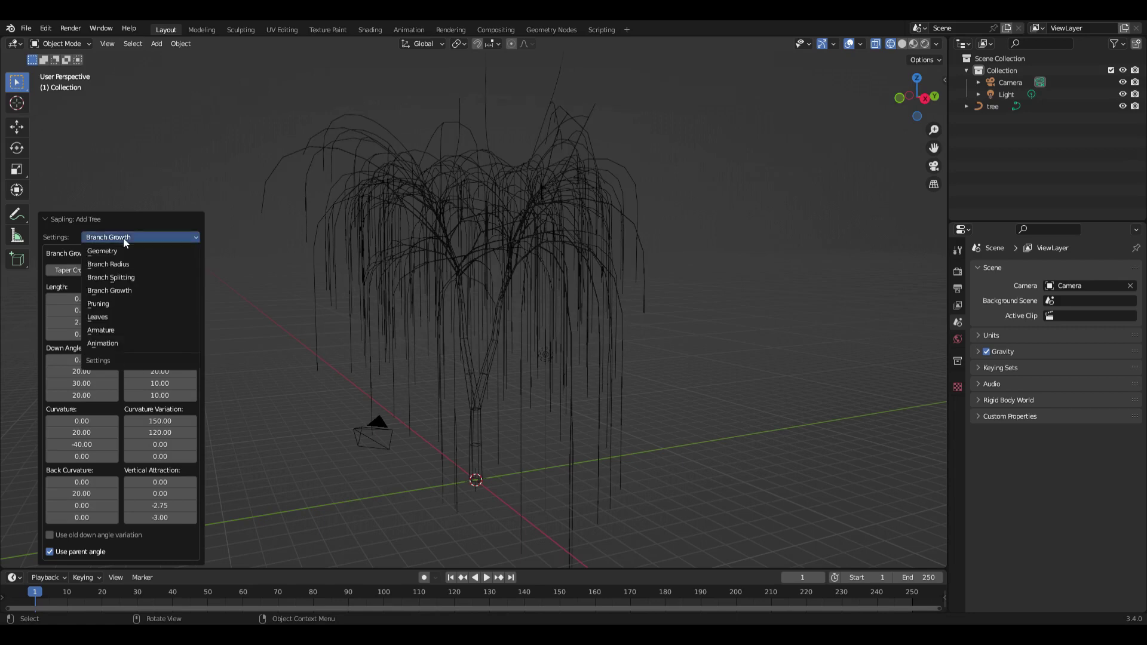
click(132, 303)
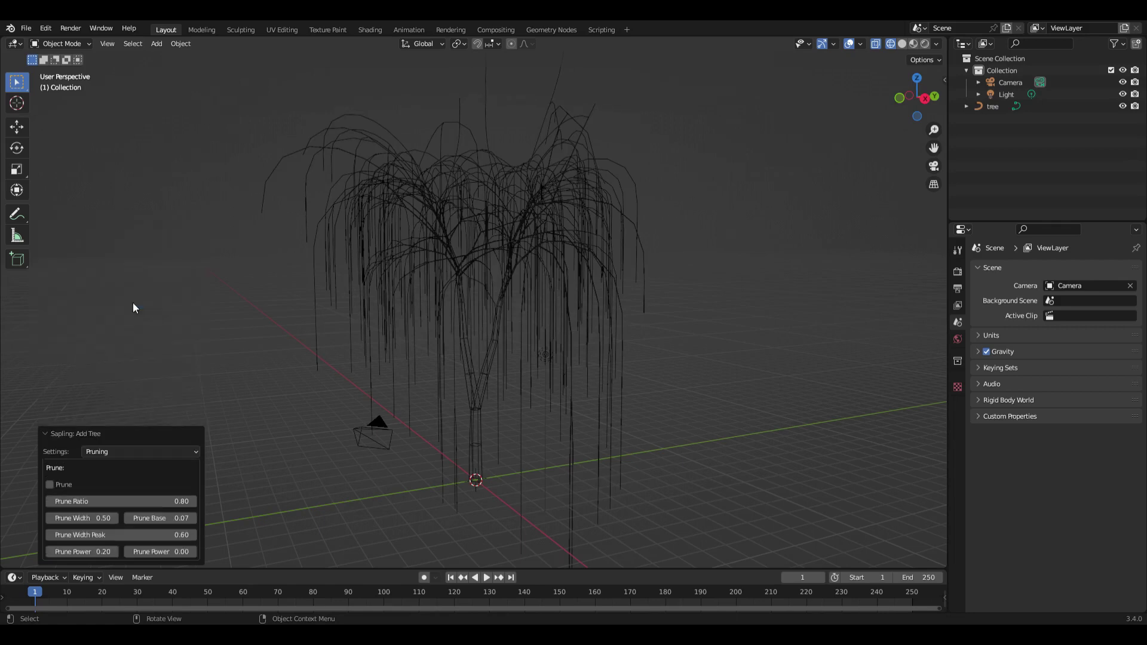
click(50, 485)
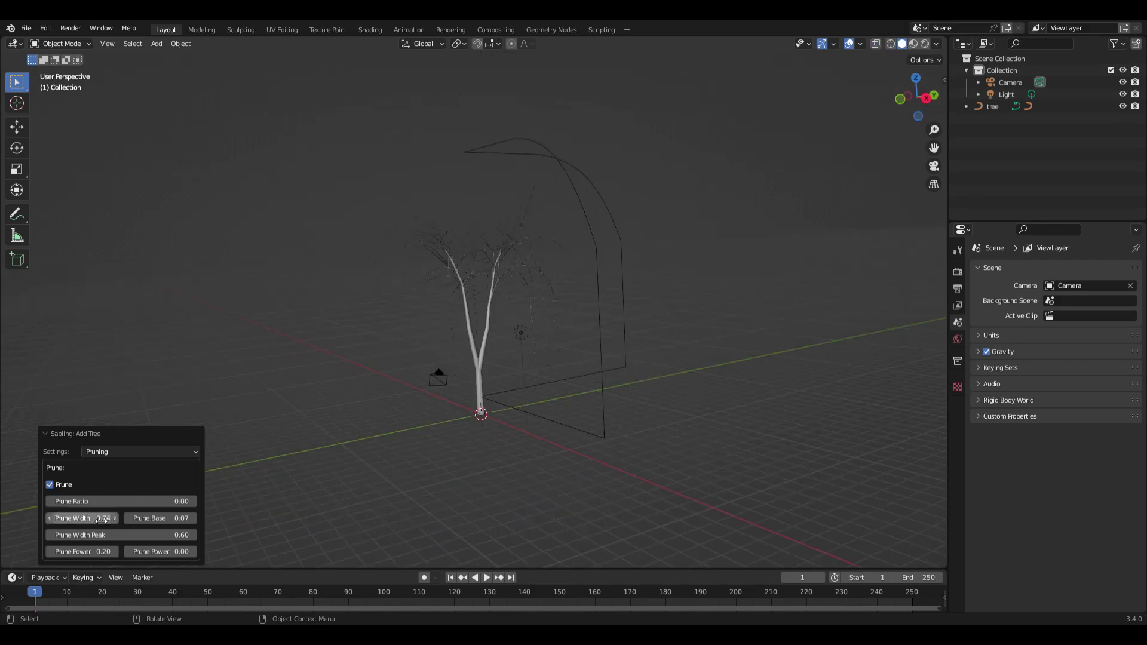
mouse_move(160, 518)
mouse_down()
mouse_move(208, 517)
mouse_move(163, 518)
mouse_up()
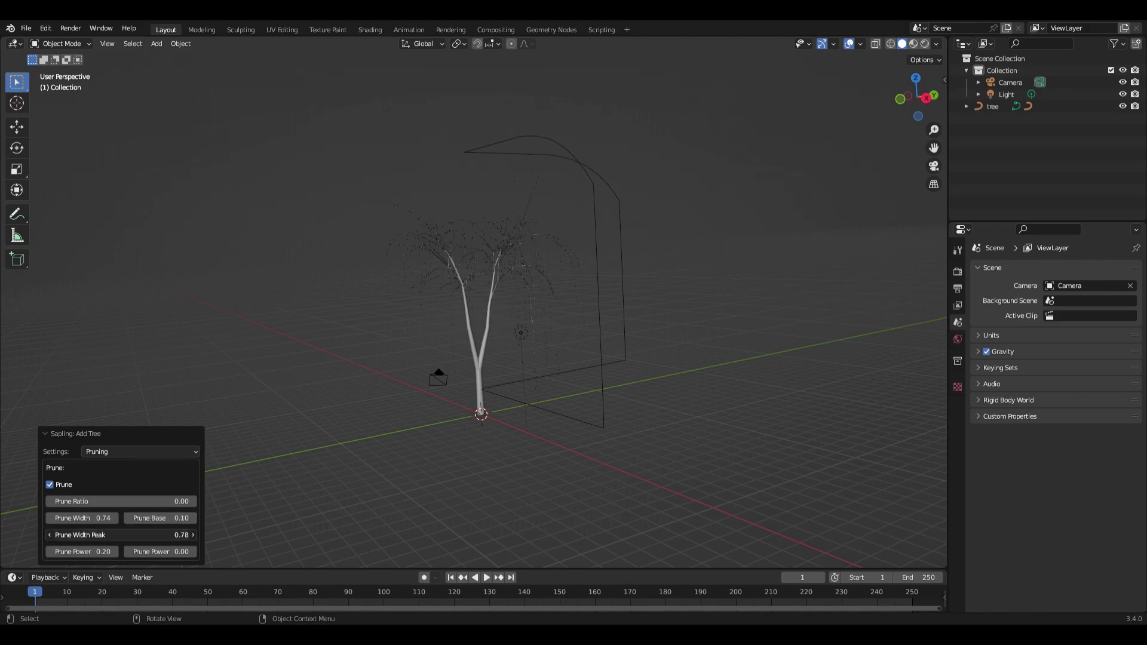
drag(121, 535, 72, 535)
- Open the tree's Leaves settings and show the leaves on the branches
click(121, 453)
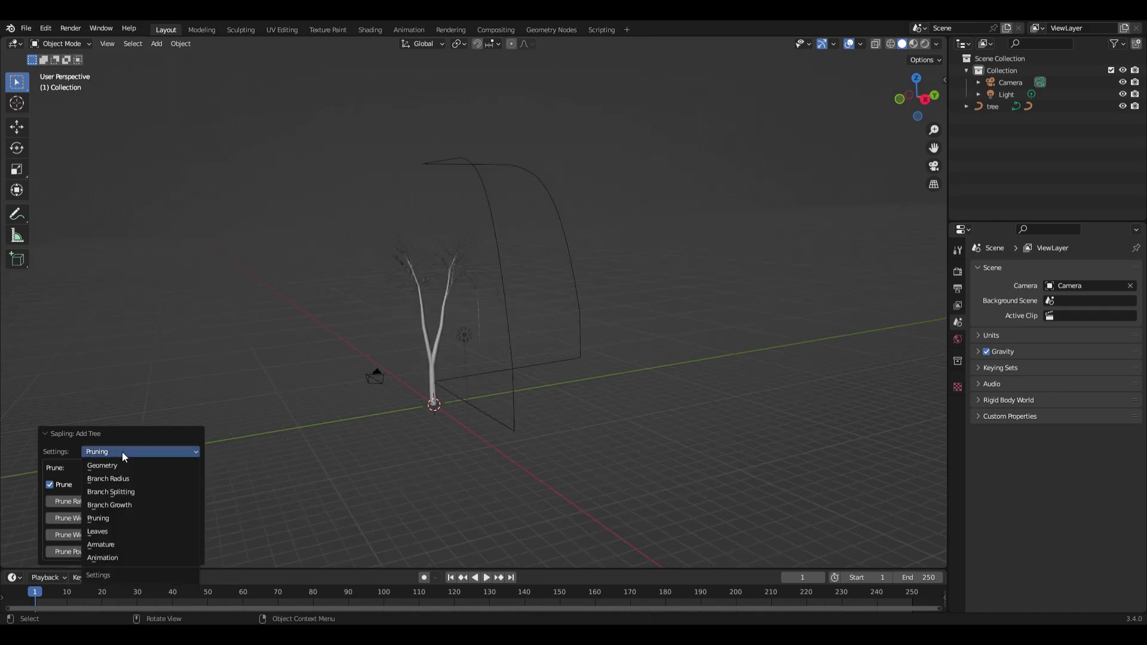
click(147, 530)
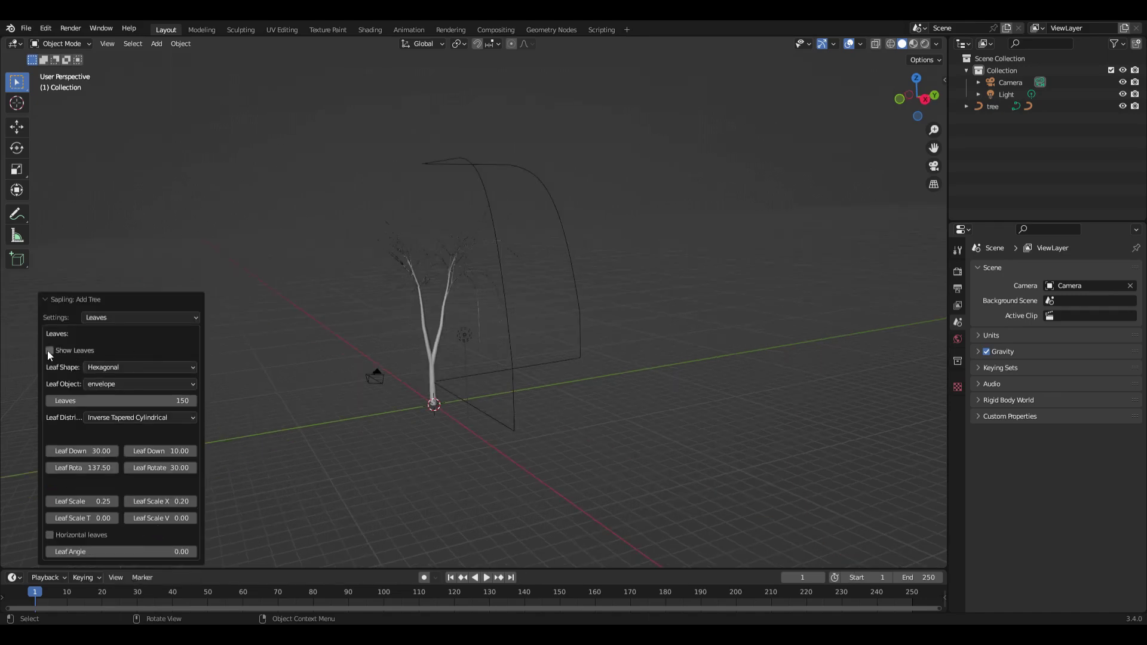
scroll(413, 367, up, 4)
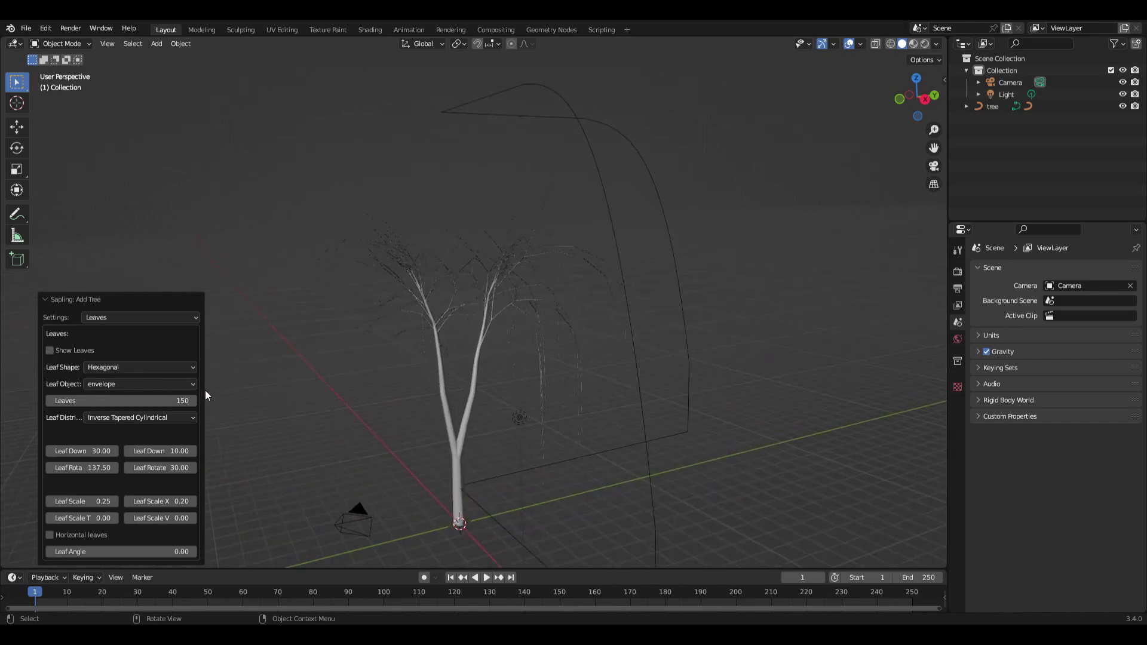
click(49, 351)
middle_drag(568, 330, 293, 388)
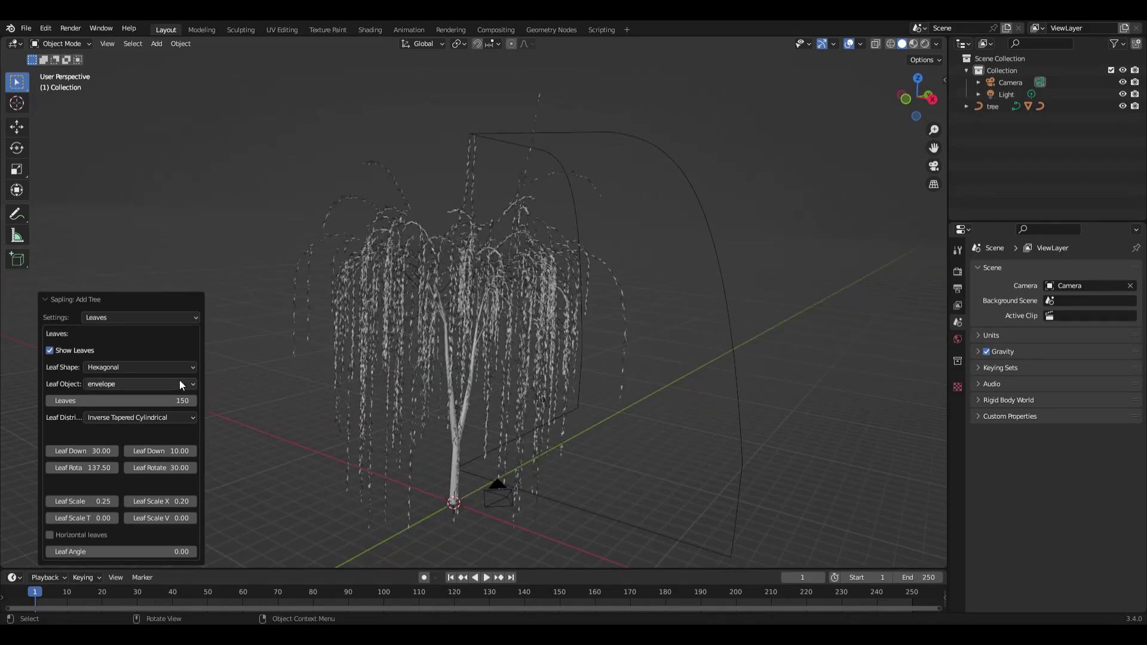
- Change the tree's leaf shape to Rectangular
click(110, 367)
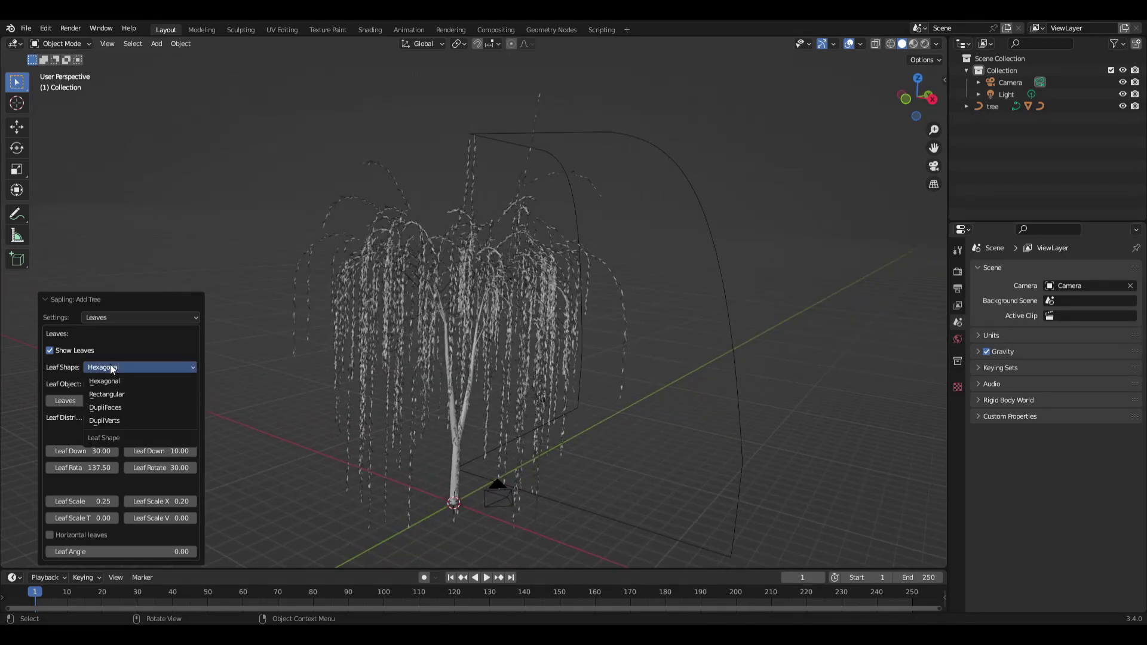
click(128, 397)
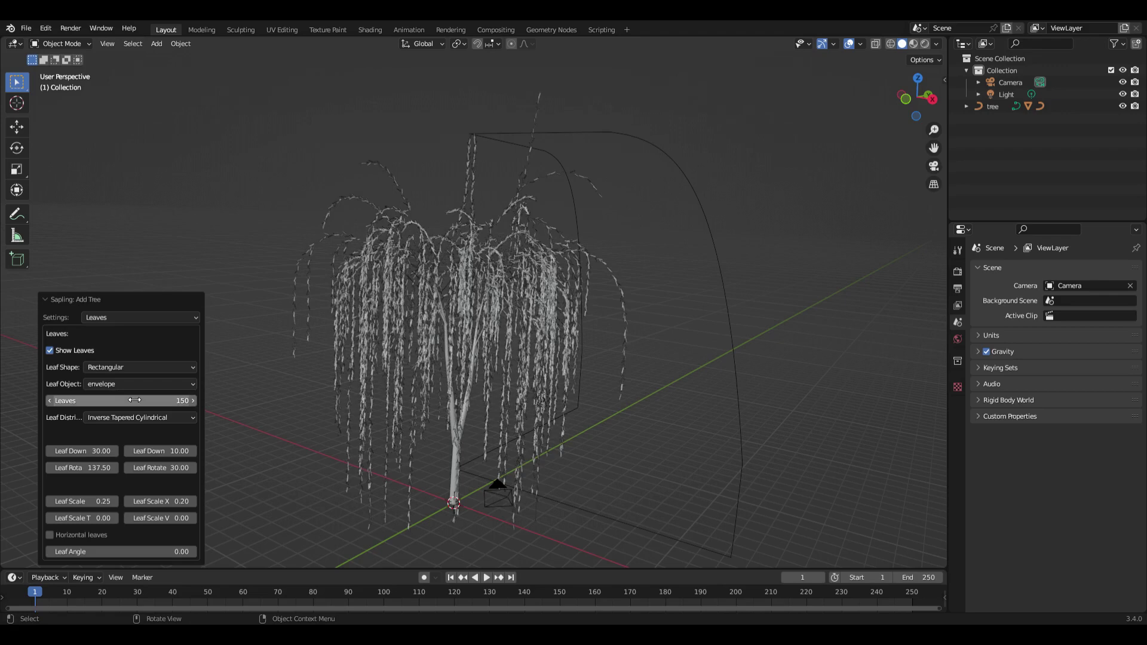
click(120, 368)
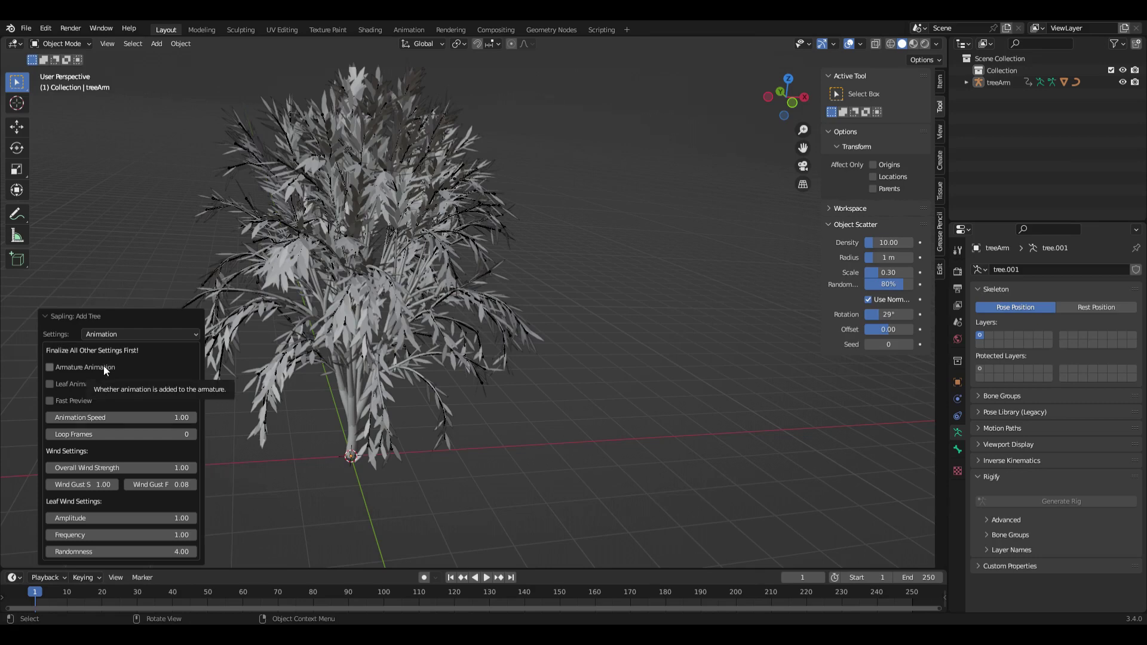
- Enable Armature Animation and Leaf Animation for the tree, and play the wind animation
click(105, 365)
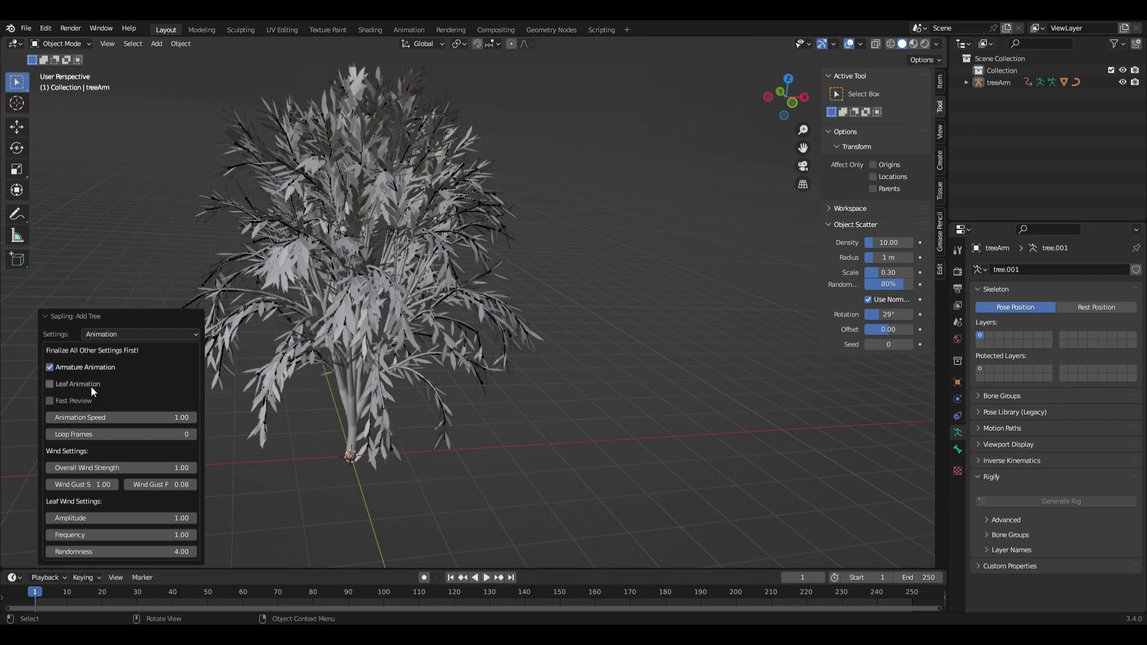
click(49, 384)
click(487, 577)
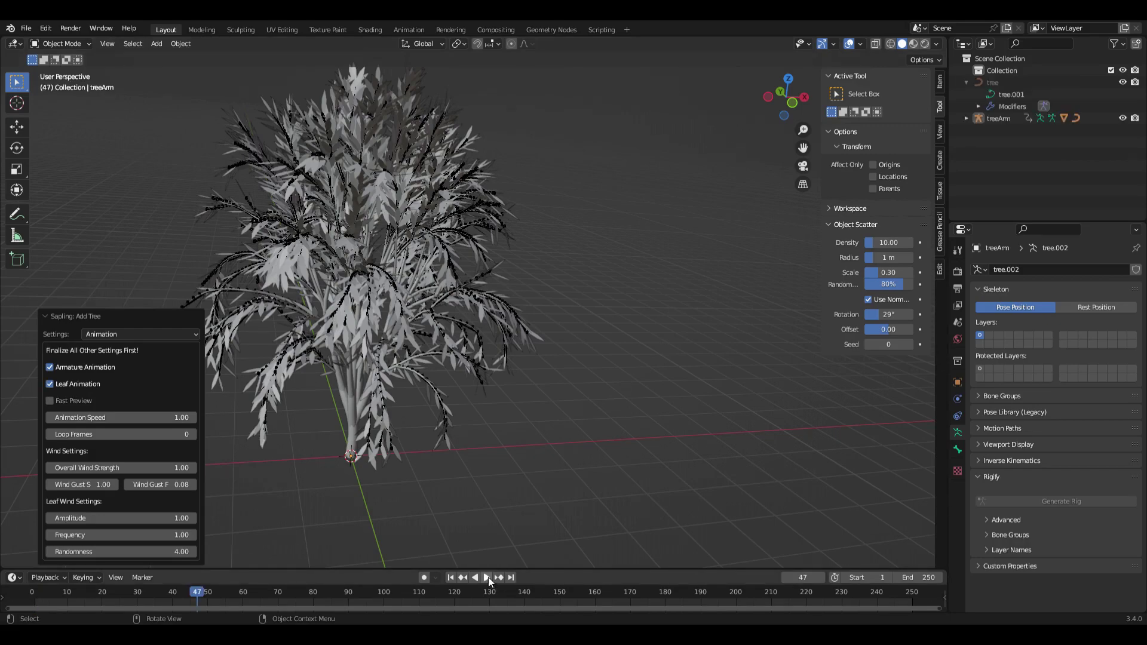
click(488, 577)
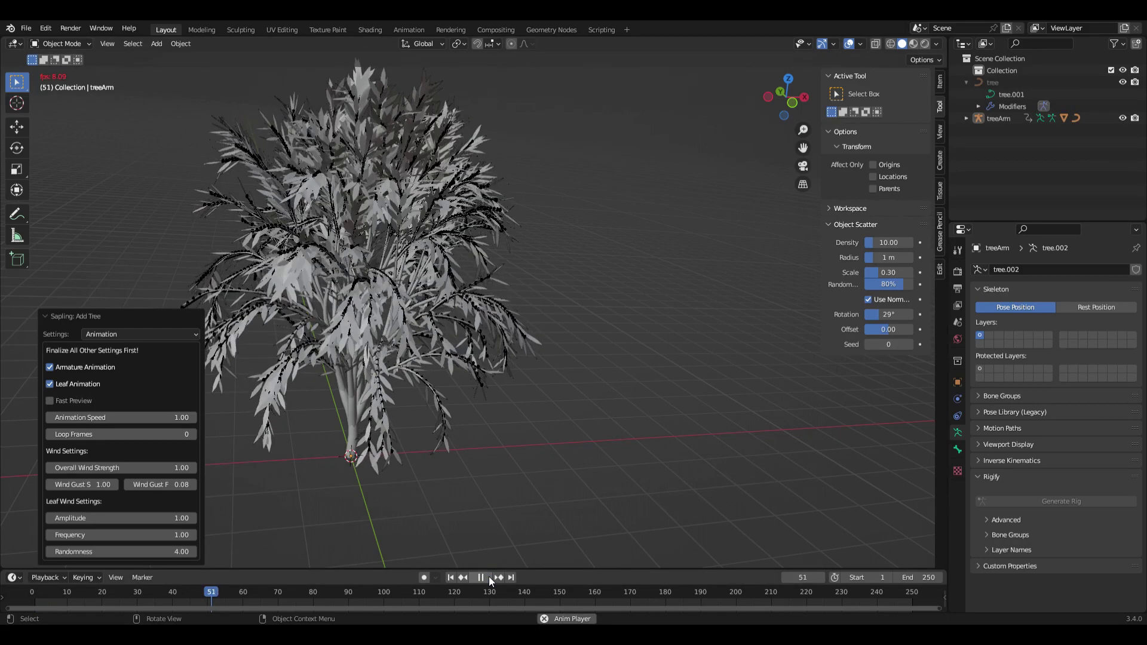